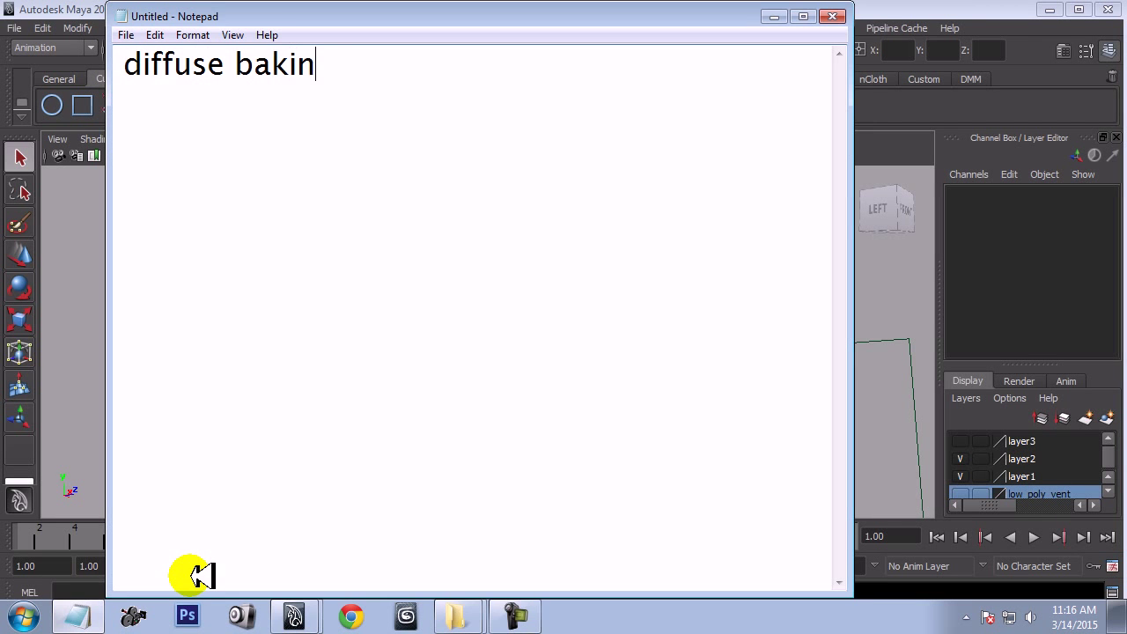
Step: Minimize the diffuse baking note and orbit around the vent model in Maya
left_click(774, 16)
mouse_move(604, 264)
left_mouse_down("alt")
mouse_move(428, 369)
mouse_move(649, 335)
left_mouse_up("alt")
Step: Set the high_poly mesh's polySmoothFace1 Divisions to 1
left_click(651, 354)
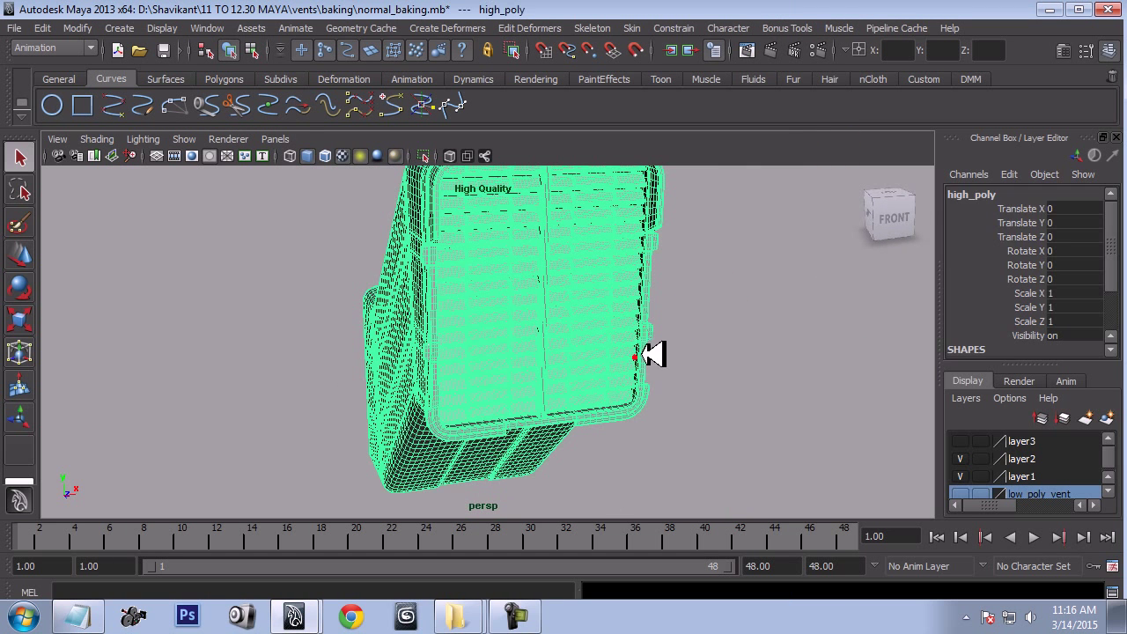
scroll(1012, 315, "down", 2)
left_click(1018, 337)
scroll(1065, 339, "down", 2)
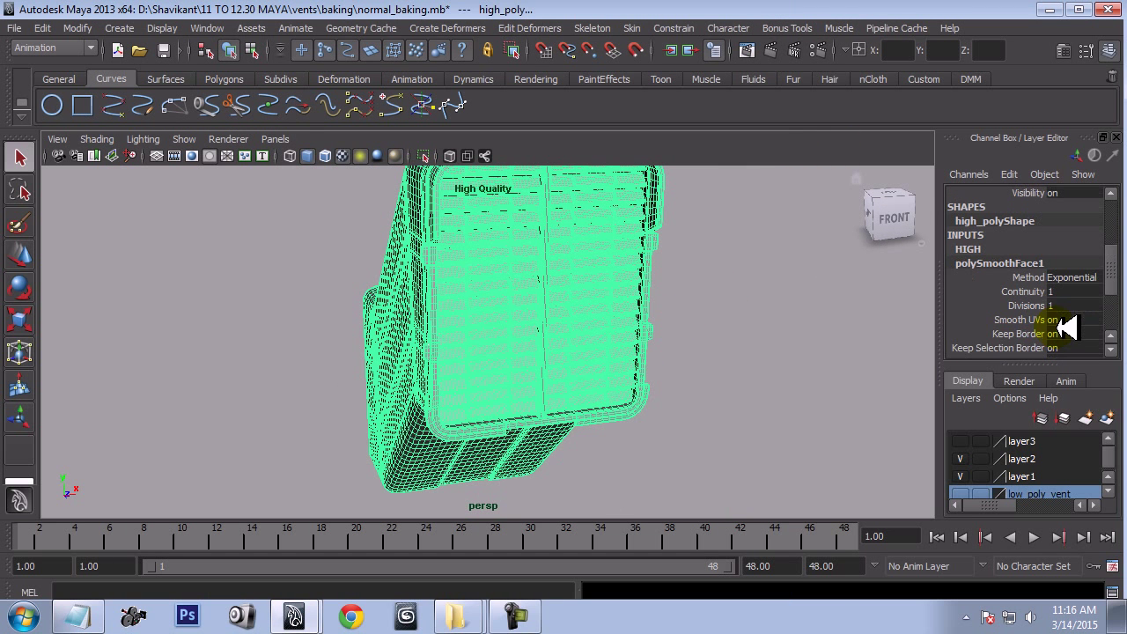
type("1")
key("Return")
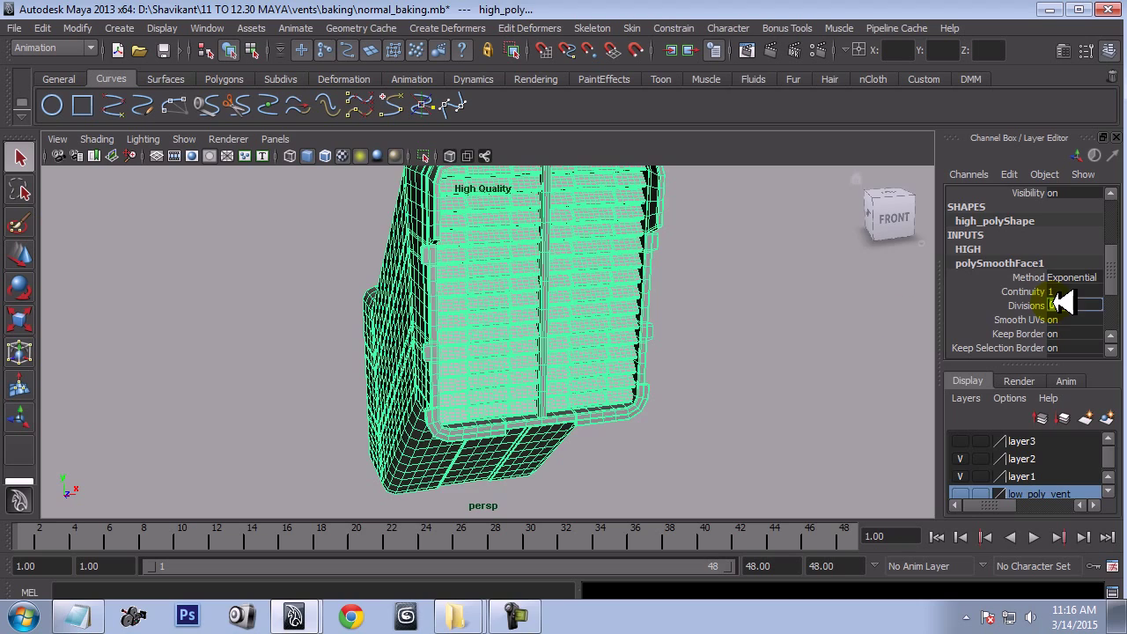
Step: Reselect high_poly and Separate it into individual pieces
left_click(744, 367)
left_click(647, 375)
mouse_move(448, 402)
left_mouse_down("alt")
mouse_move(556, 379)
mouse_move(524, 353)
mouse_move(588, 344)
left_mouse_up("alt")
right_click_drag(589, 344, 616, 324, "alt")
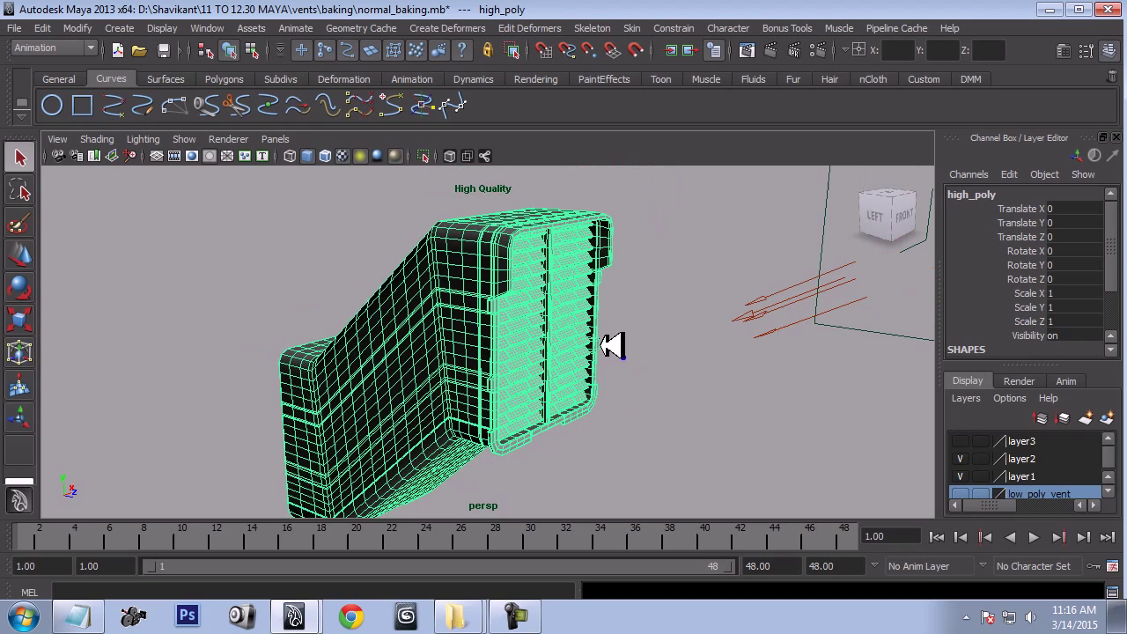
left_click_drag(688, 305, 696, 335, "alt")
left_click_drag(584, 394, 629, 397, "alt")
left_click(546, 342)
right_click_drag(594, 343, 666, 436, "alt")
mouse_move(666, 436)
left_mouse_down("alt")
mouse_move(659, 322)
mouse_move(548, 254)
left_mouse_up("alt")
right_click_drag(536, 258, 543, 495, "shift")
left_click(711, 396)
Step: Select the separated outer vent body, polySurface97
mouse_move(712, 395)
left_mouse_down("alt")
mouse_move(433, 403)
mouse_move(401, 472)
mouse_move(491, 360)
mouse_move(395, 309)
mouse_move(485, 435)
mouse_move(446, 418)
mouse_move(478, 446)
left_mouse_up("alt")
left_click(400, 473)
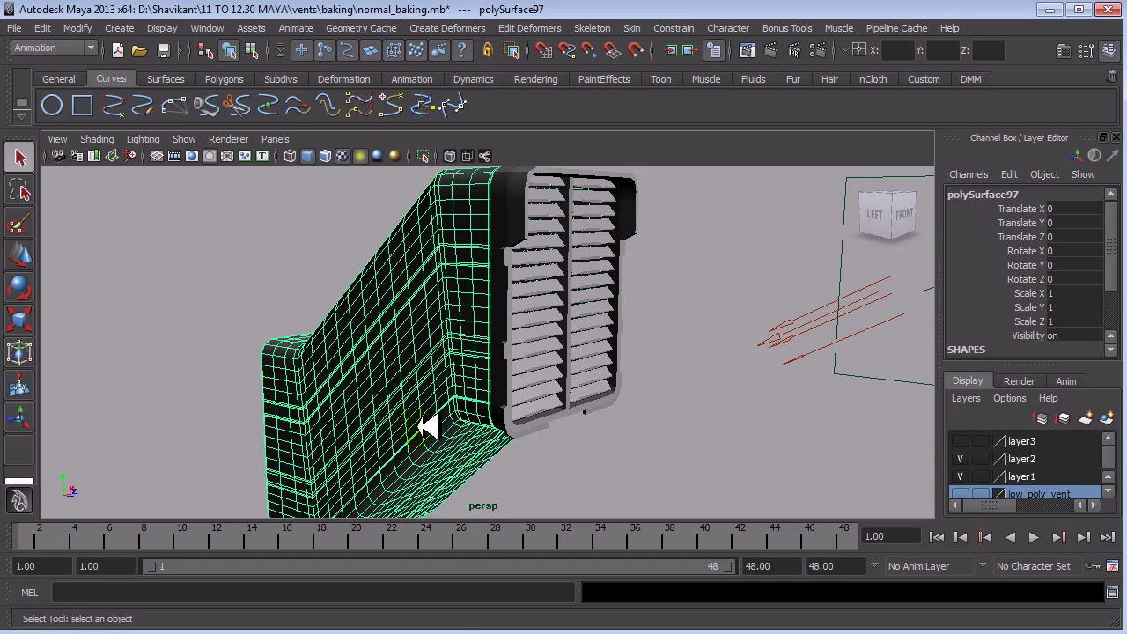
right_click_drag(390, 311, 429, 572)
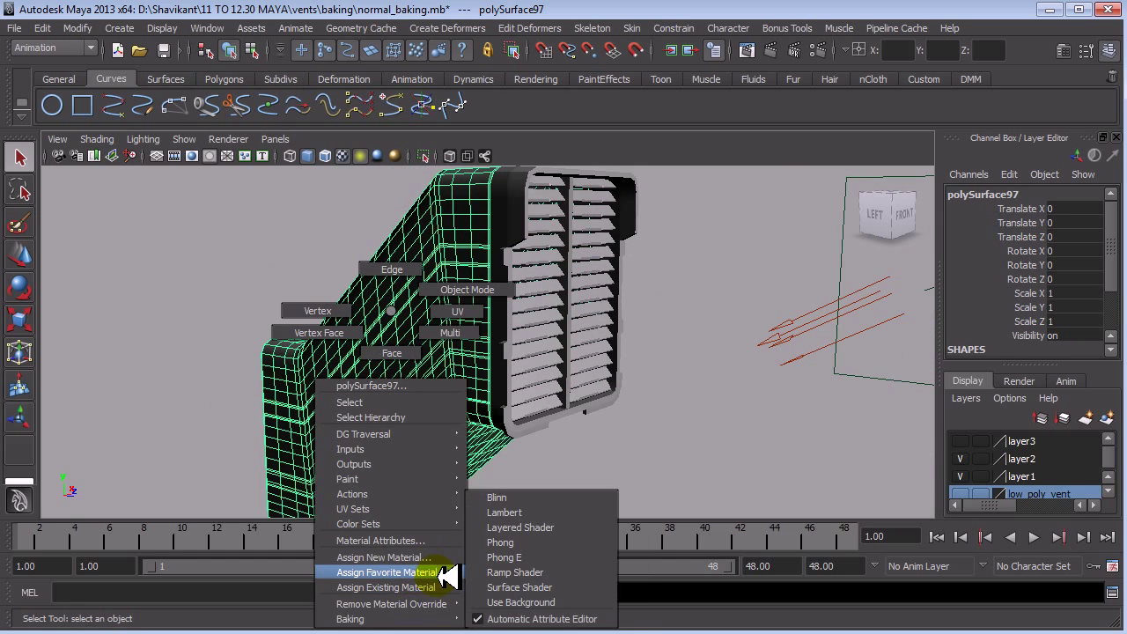
mouse_move(386, 573)
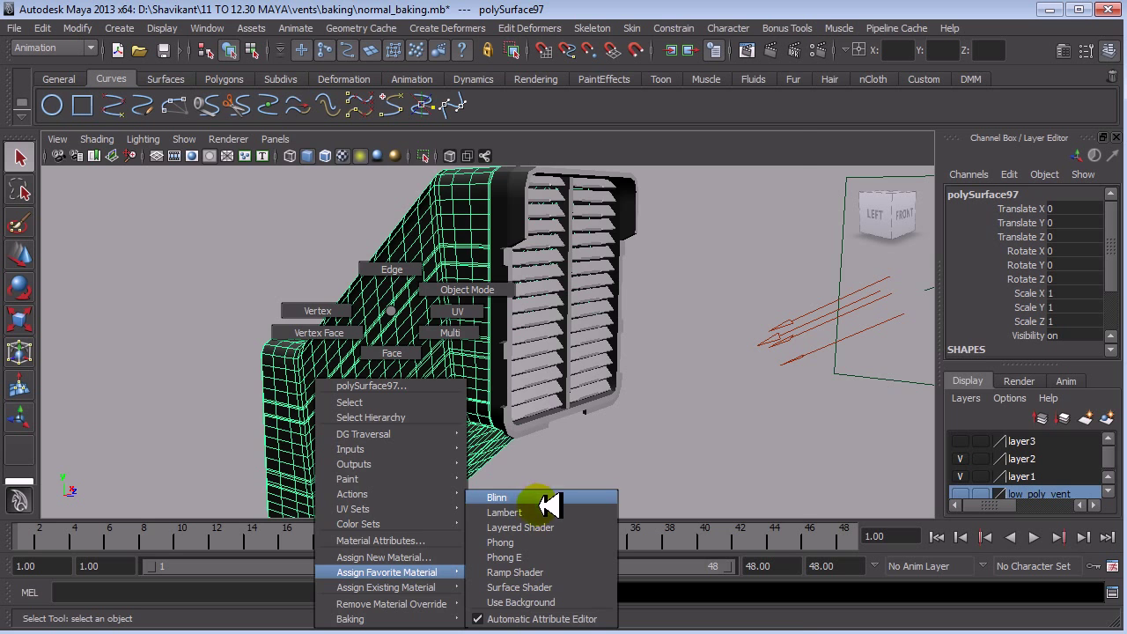
Step: Assign a new Lambert material (lambert13) to polySurface97 and open the baking folder in Explorer
left_click(545, 513)
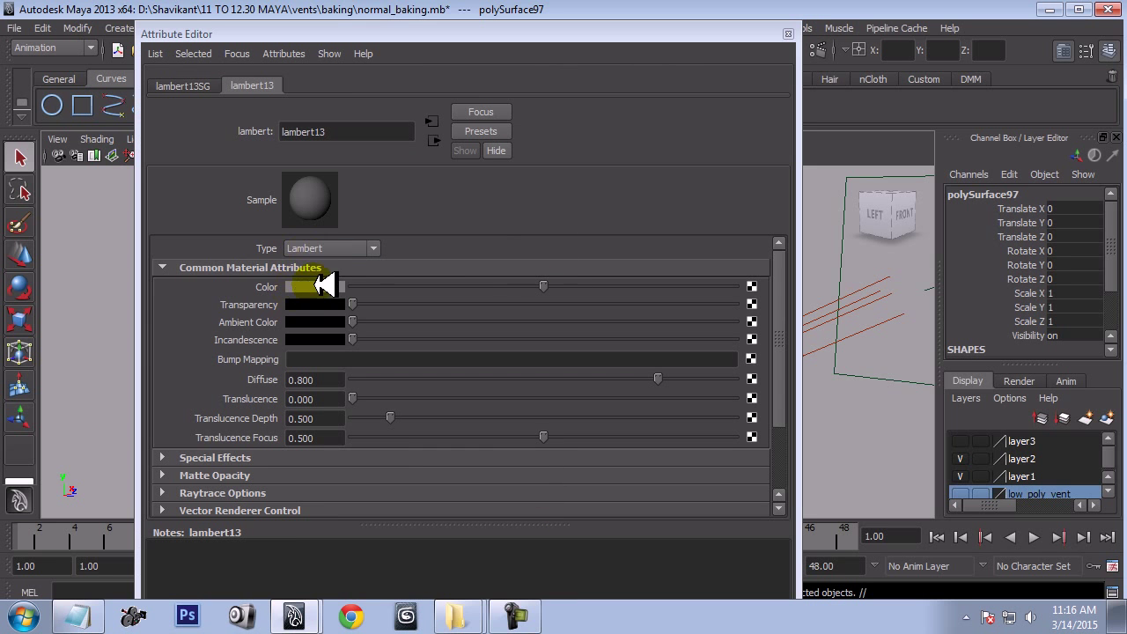
mouse_move(459, 616)
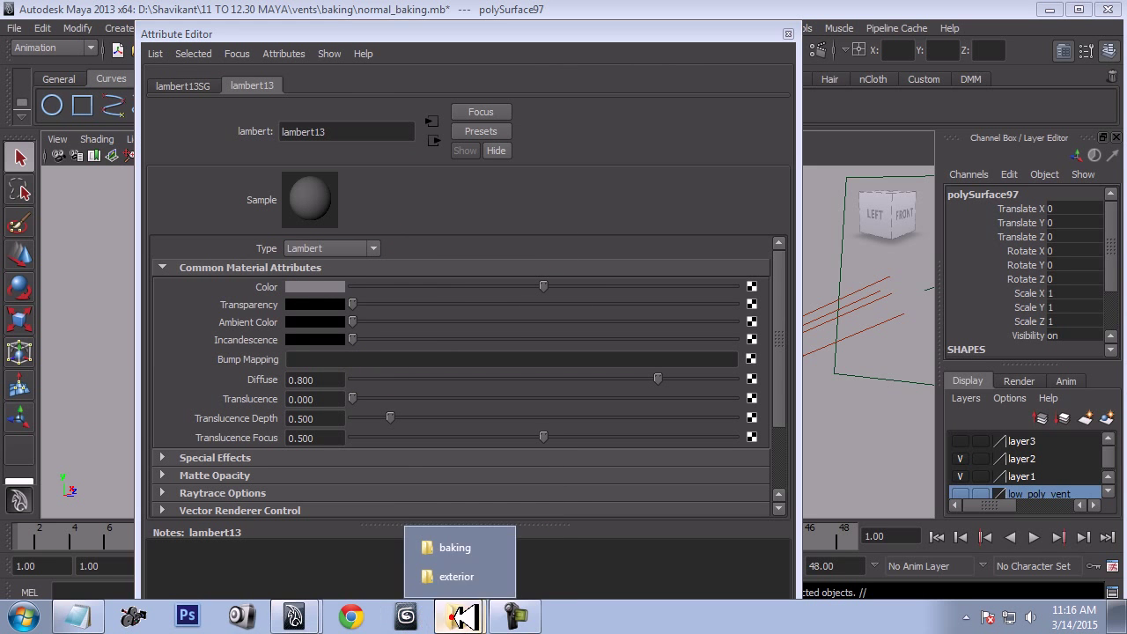
left_click(455, 547)
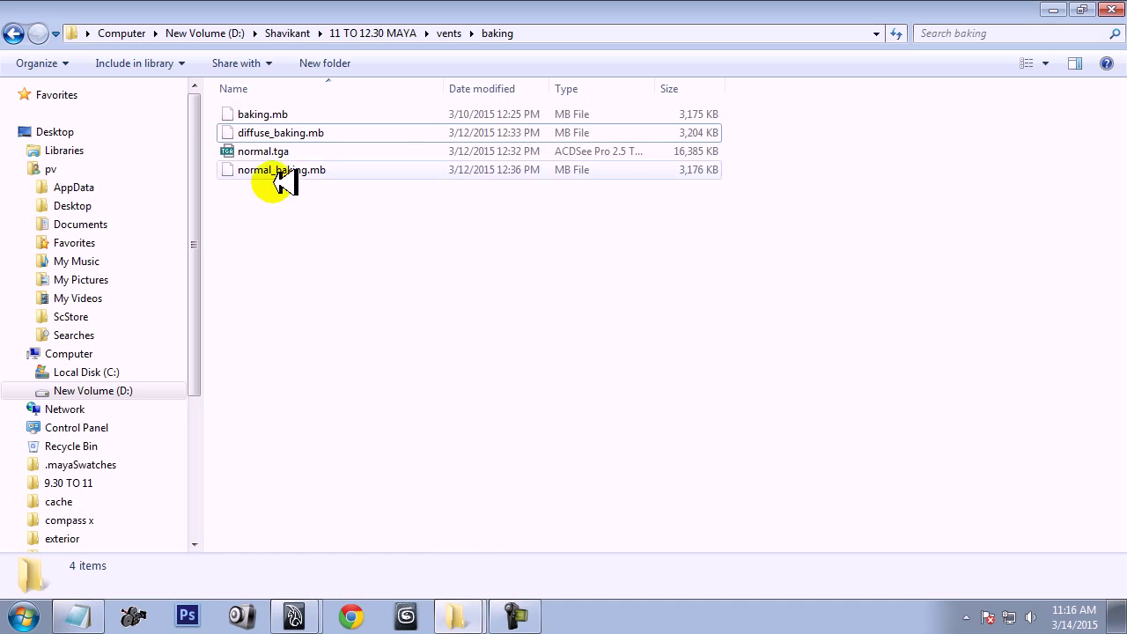
Step: Preview vents_lowpoly.jpg and vents.jpg from the vents folder, then minimize Explorer
left_click(13, 34)
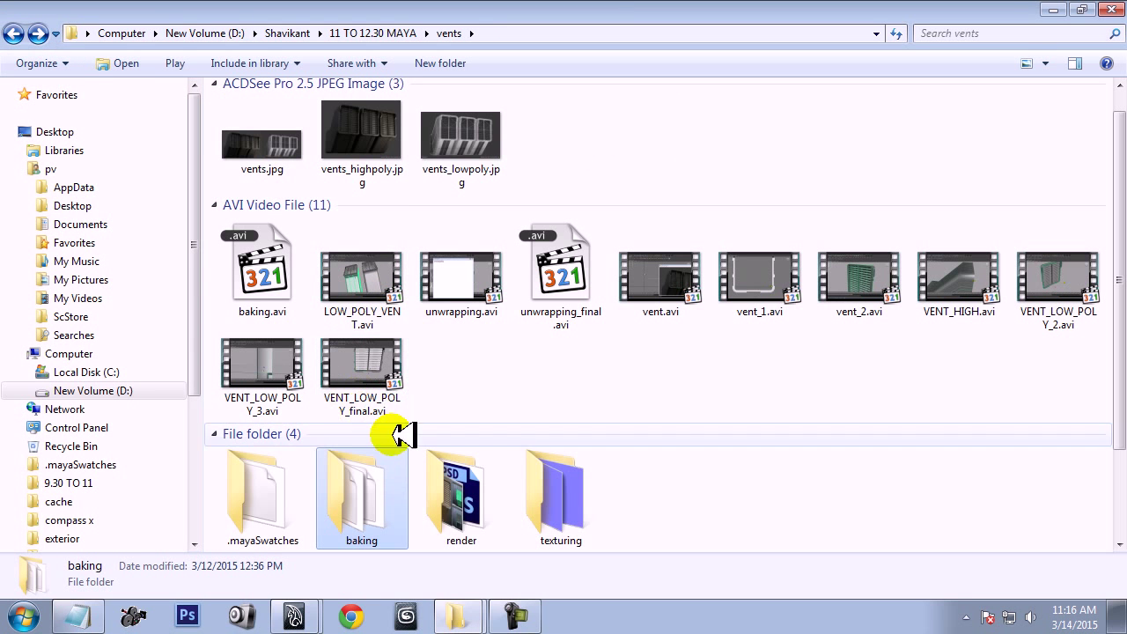
double_click(476, 130)
left_click_drag(775, 7, 781, 207)
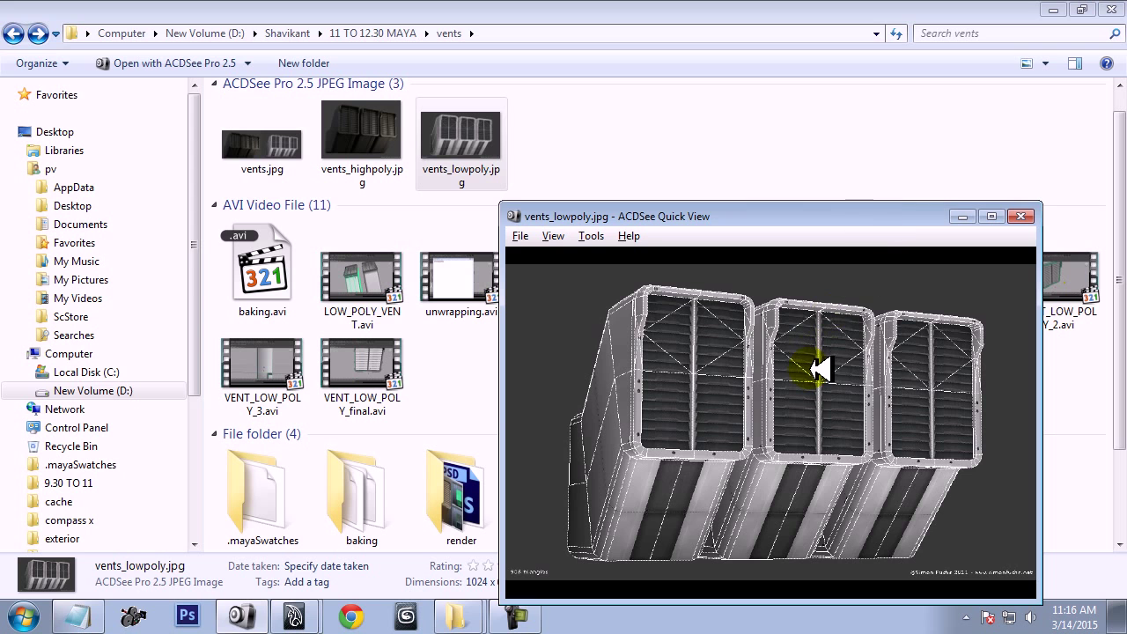
double_click(261, 141)
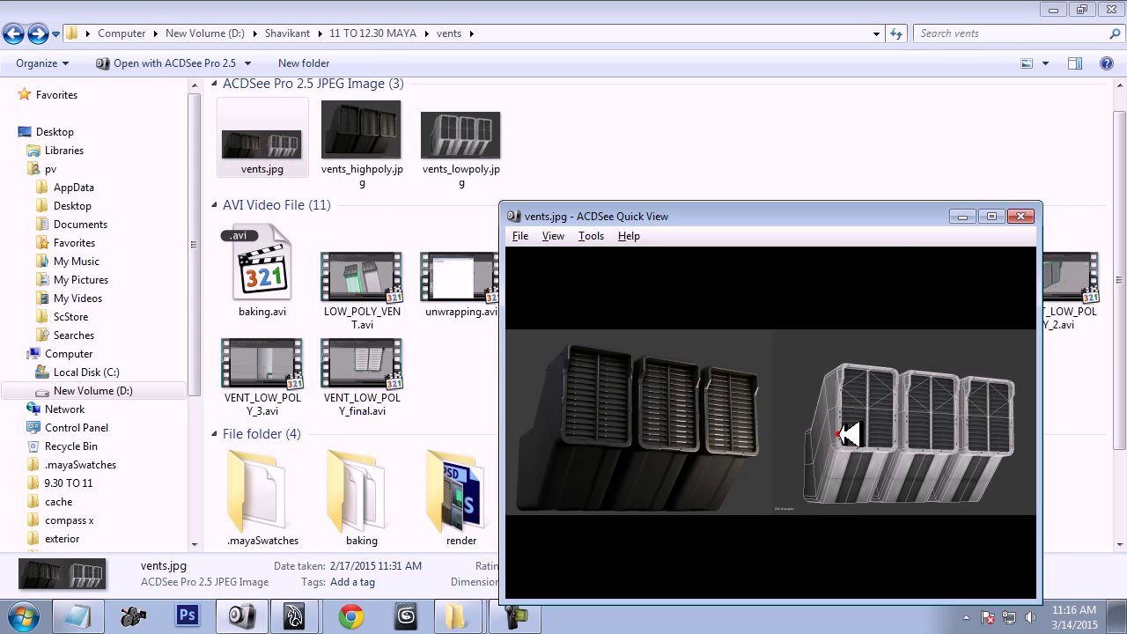
scroll(882, 441, "up", 2)
scroll(883, 441, "down", 2)
scroll(862, 352, "up", 1)
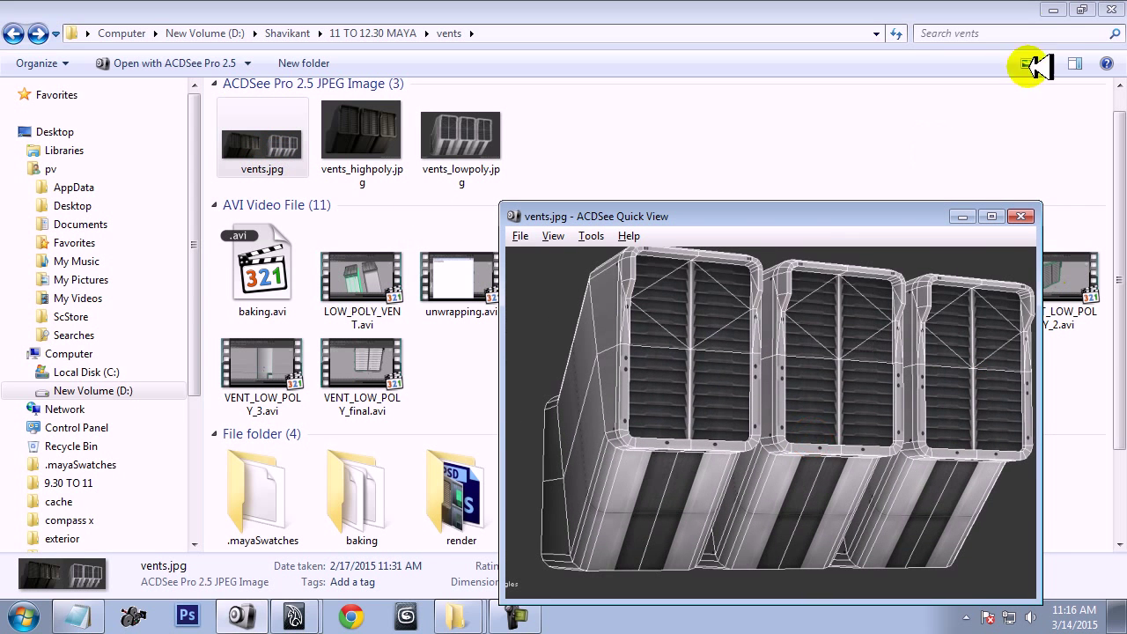
left_click(1059, 9)
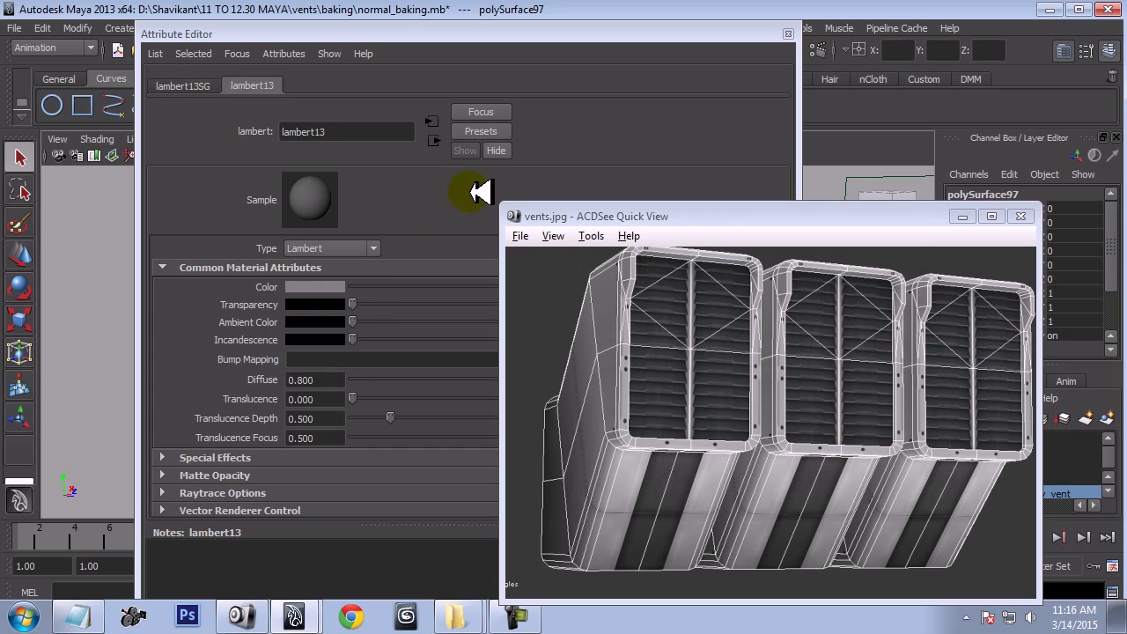
Step: Set the lambert13 colour to near-white from the colour history
left_click(338, 281)
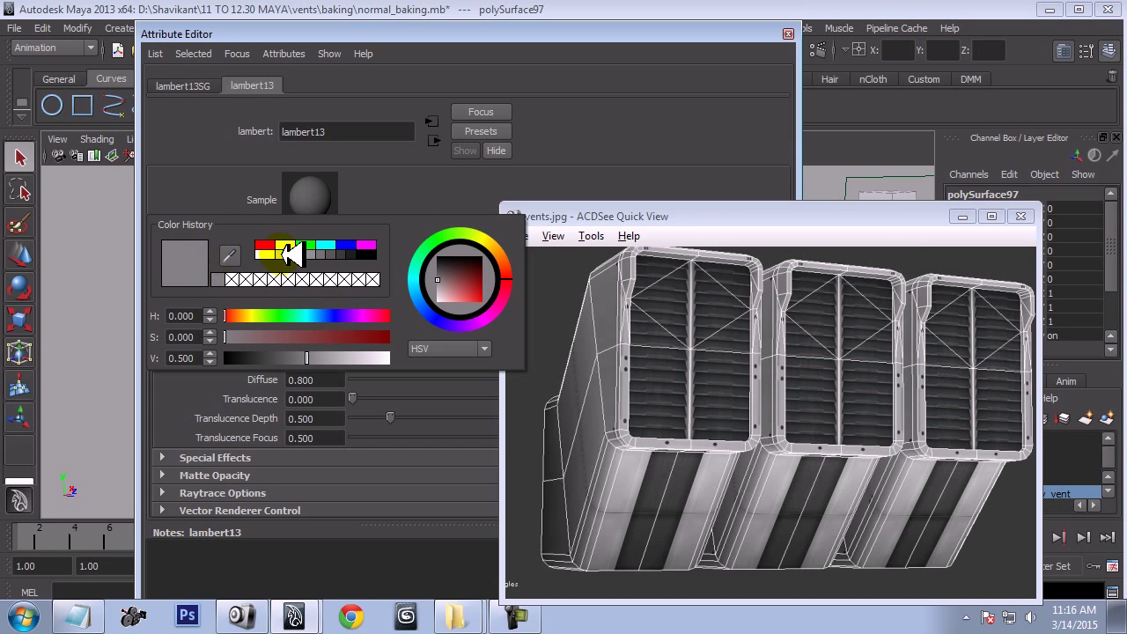
left_click(279, 252)
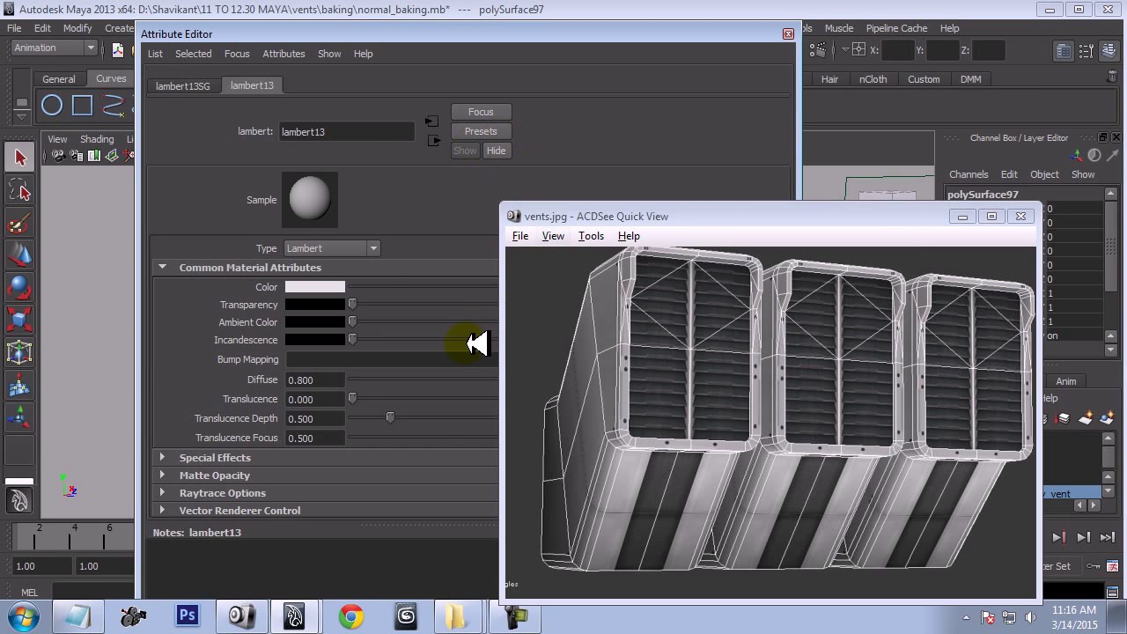
left_click(788, 35)
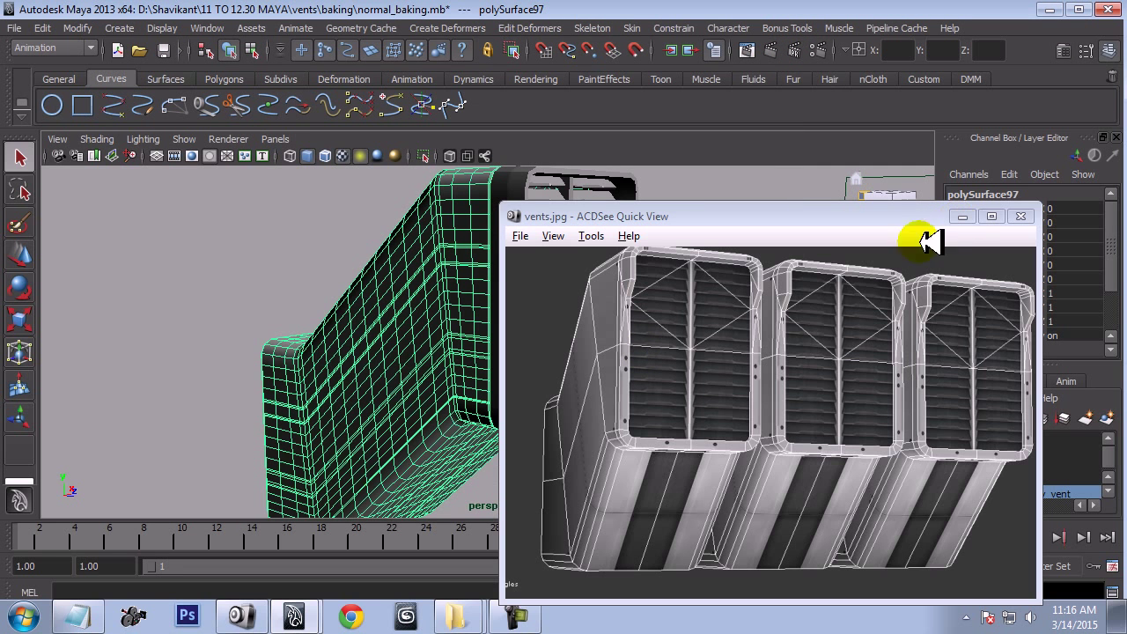
Step: Rename the body's material to white and move the reference image to the lower right
right_click_drag(357, 378, 384, 461)
left_click(387, 539)
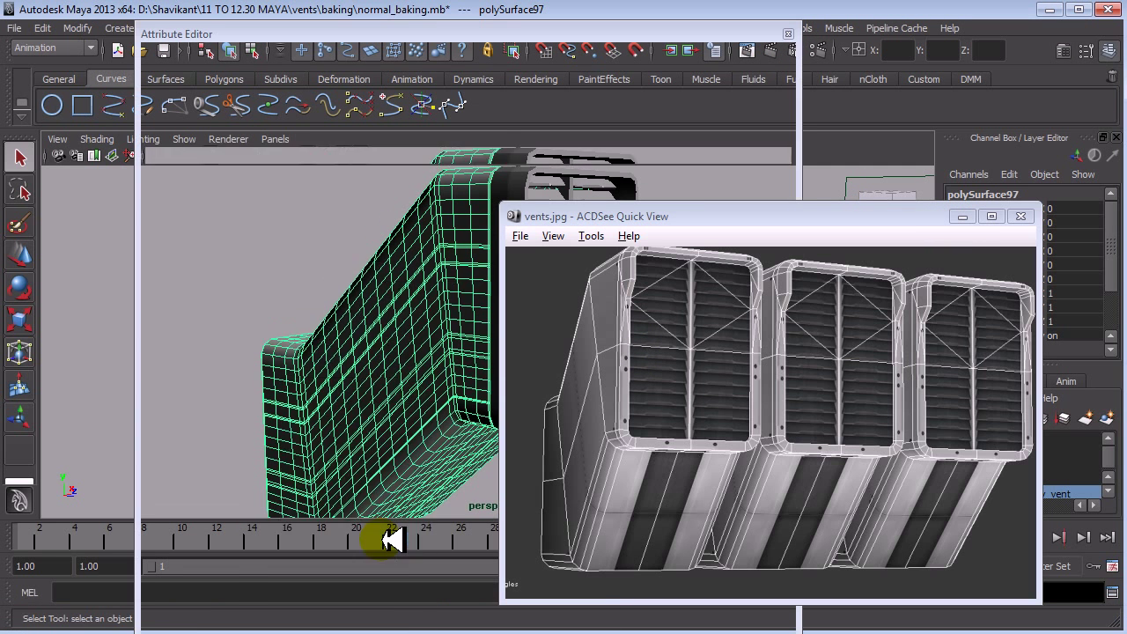
double_click(339, 136)
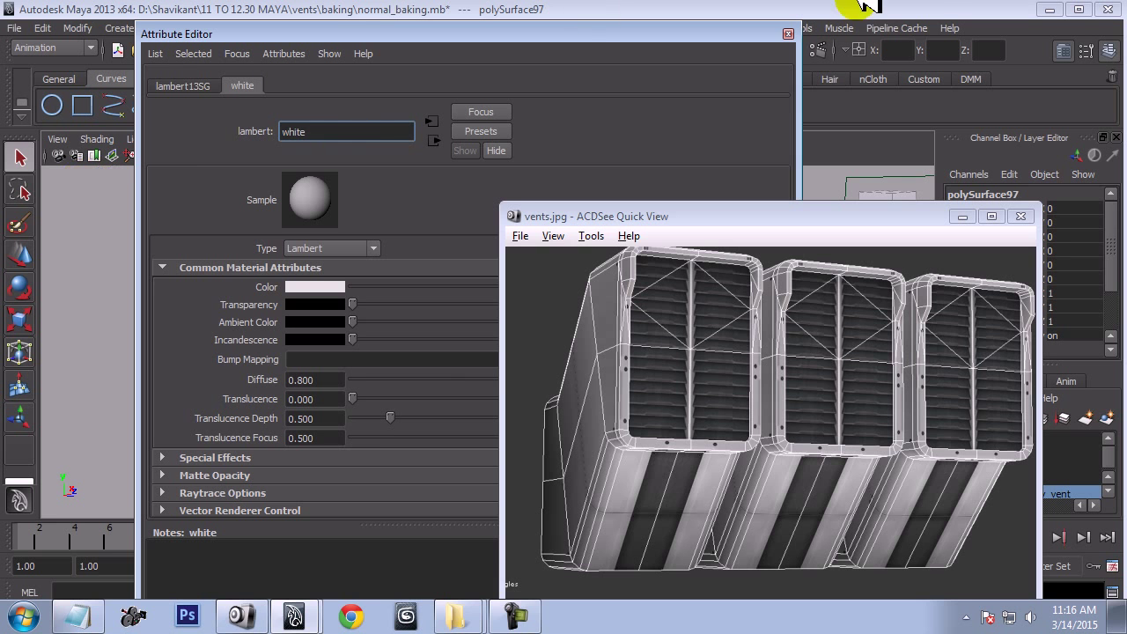
left_click(788, 34)
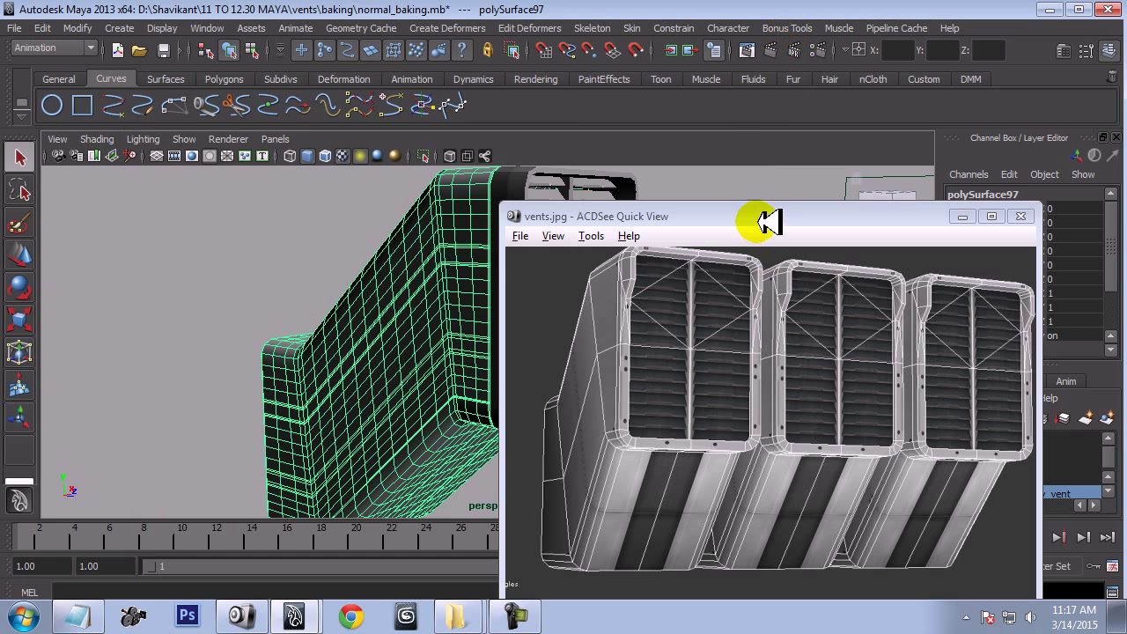
left_click_drag(764, 223, 858, 459)
mouse_move(679, 365)
left_mouse_down("alt")
mouse_move(661, 329)
mouse_move(604, 313)
mouse_move(558, 340)
mouse_move(569, 285)
left_mouse_up("alt")
Step: Assign a favorite material to the vent frame, polySurface98
left_click(566, 285)
right_click_drag(566, 285, 581, 317, "alt")
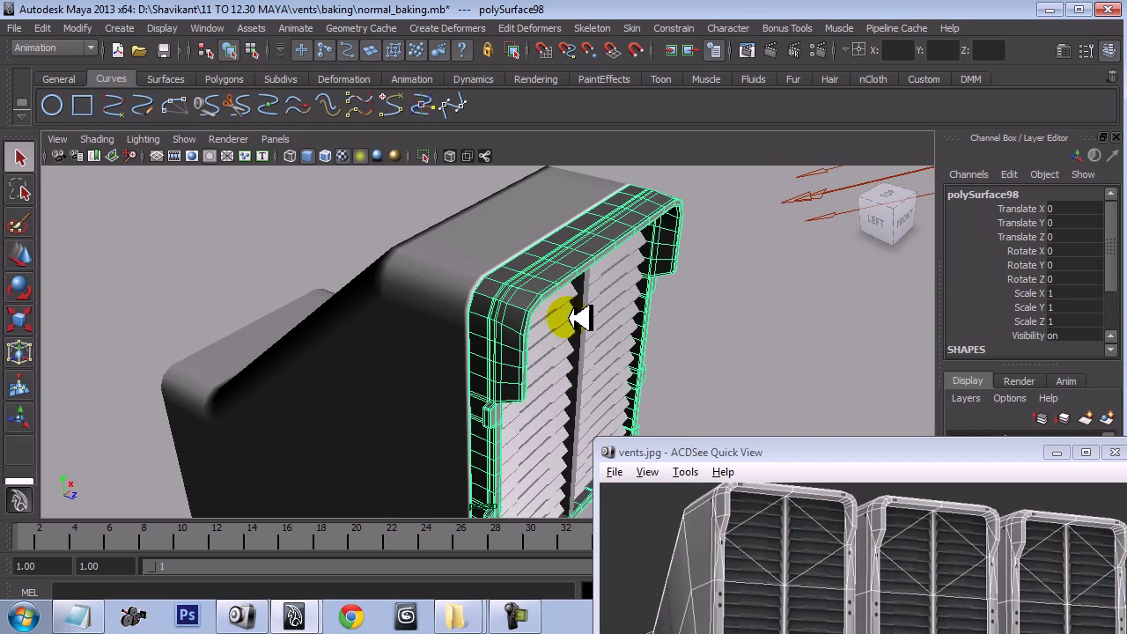
mouse_move(524, 282)
right_mouse_down()
mouse_move(573, 556)
mouse_move(644, 558)
mouse_move(649, 352)
mouse_move(659, 362)
mouse_move(564, 520)
mouse_move(575, 556)
mouse_move(643, 558)
mouse_move(658, 596)
right_mouse_up()
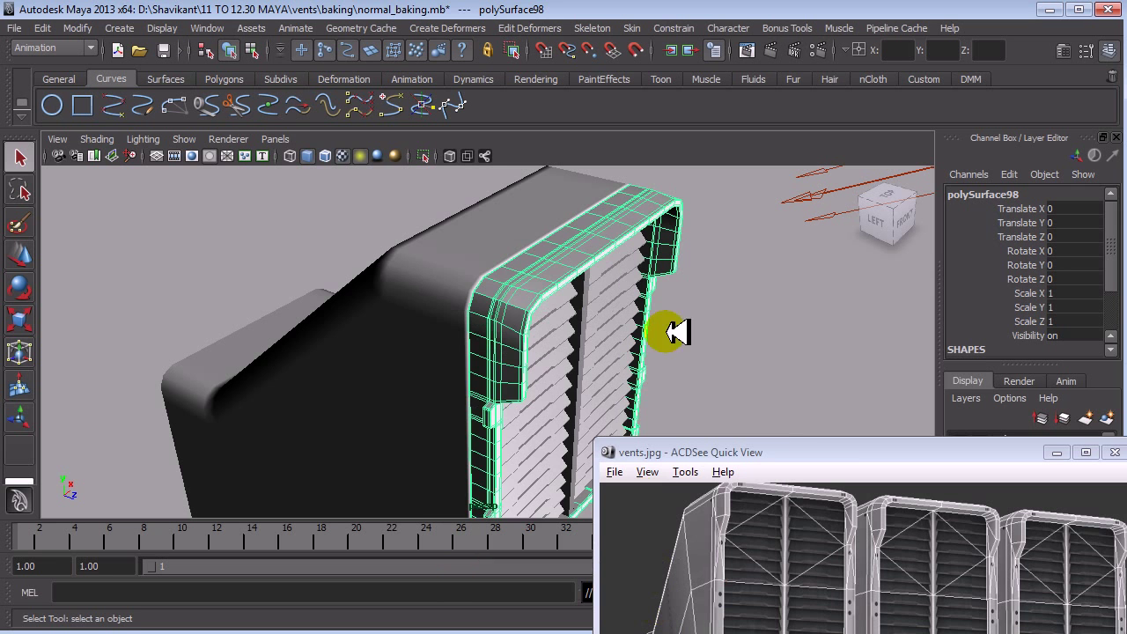
left_click(676, 317)
mouse_move(679, 309)
left_mouse_down("alt")
mouse_move(526, 235)
mouse_move(523, 352)
left_mouse_up("alt")
Step: Remove the duct body and vent frame from view, leaving only the slats
left_click(528, 291)
mouse_move(564, 294)
left_mouse_down("alt")
mouse_move(472, 347)
mouse_move(690, 374)
mouse_move(586, 264)
left_mouse_up("alt")
left_click(466, 277)
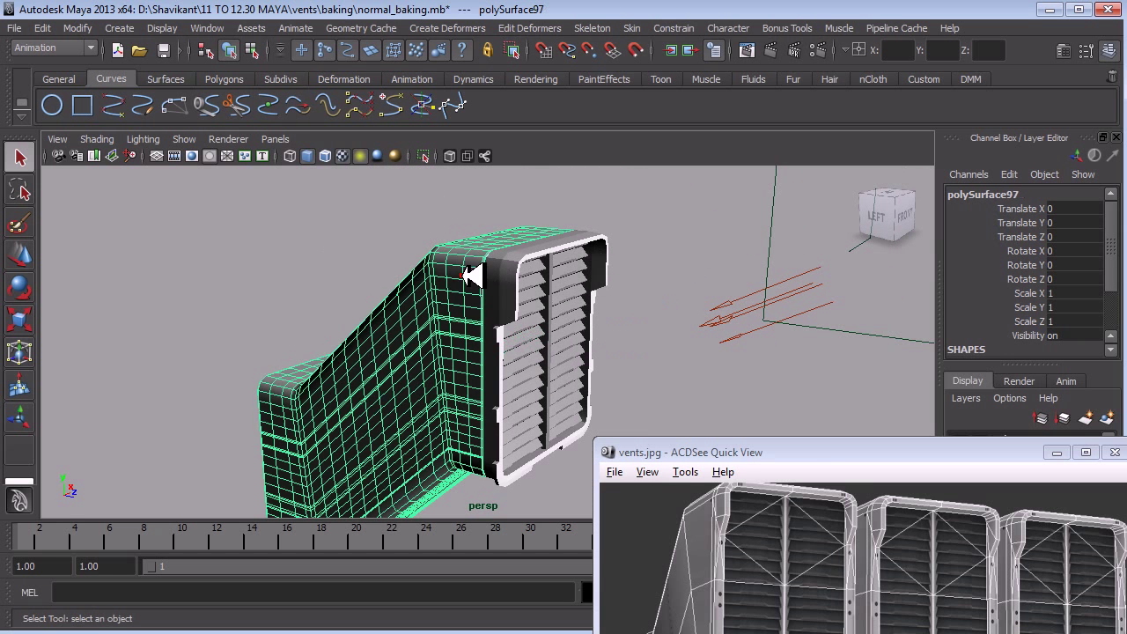
key("Delete")
left_click(499, 275)
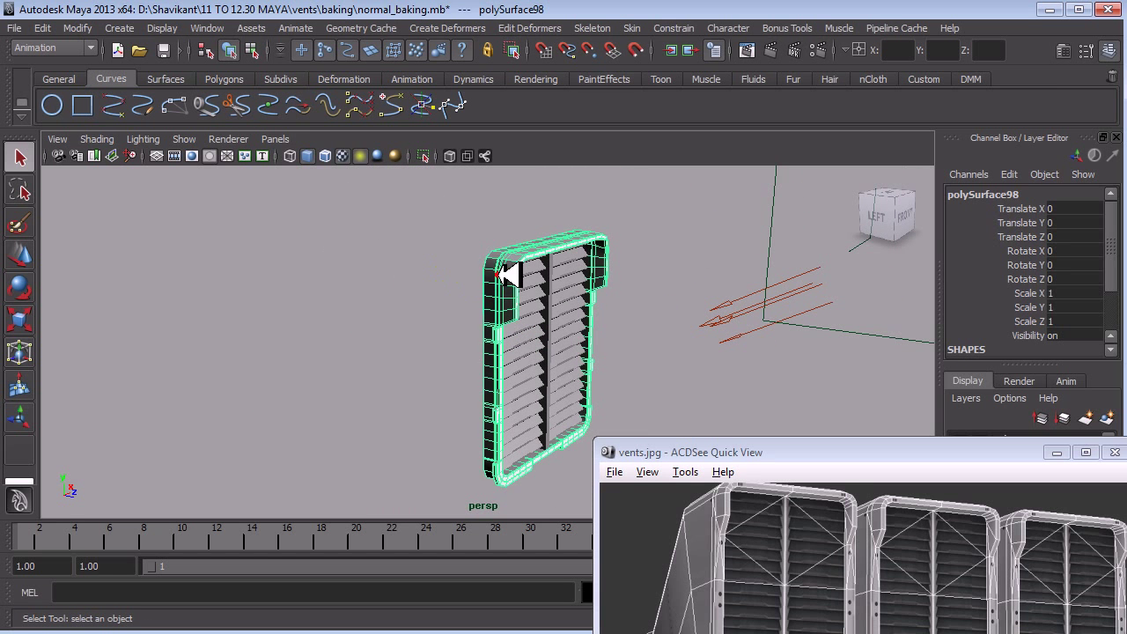
key("Delete")
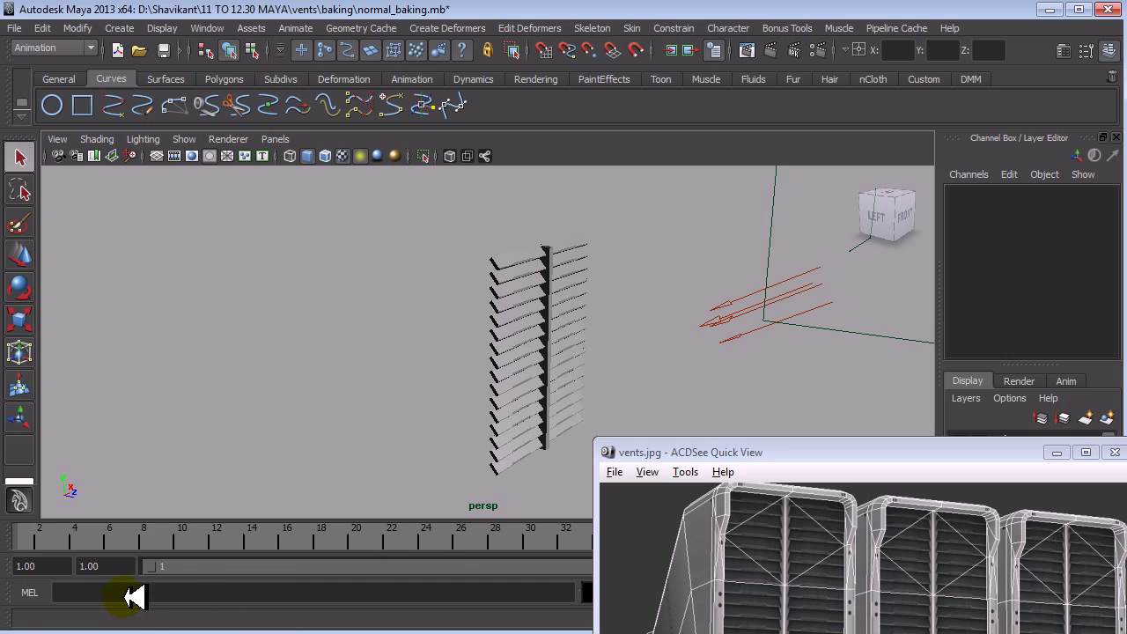
key("alt+Tab")
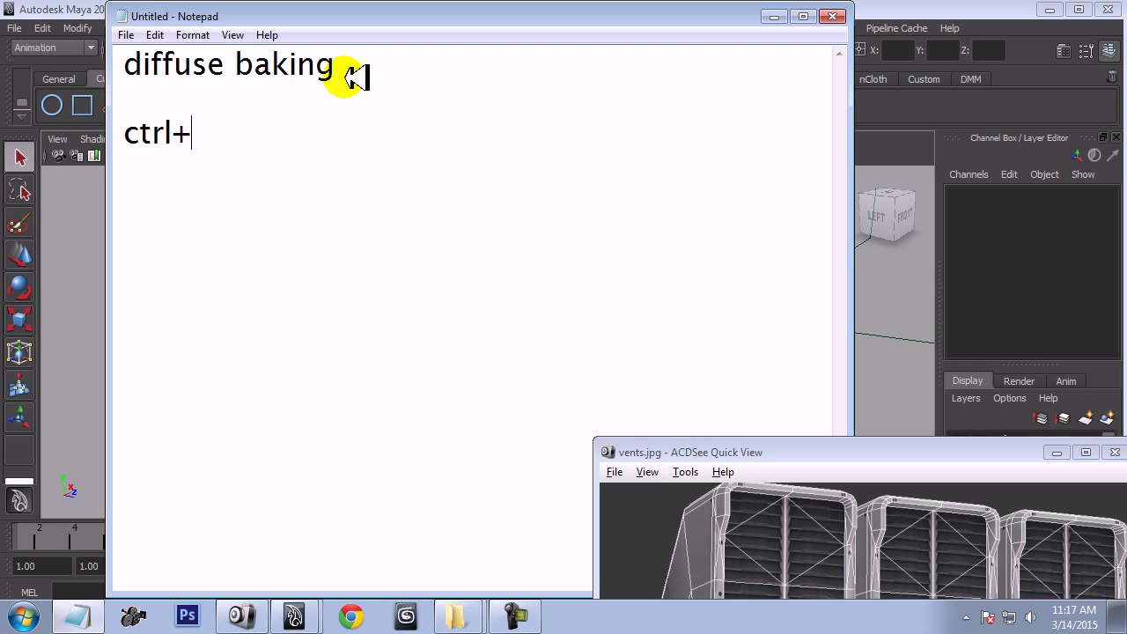
Step: Minimize Notepad and orbit around the remaining slats in Maya
left_click(774, 17)
mouse_move(485, 239)
left_mouse_down("alt")
mouse_move(645, 337)
mouse_move(596, 349)
mouse_move(551, 183)
mouse_move(322, 432)
left_mouse_up("alt")
right_click_drag(411, 294, 453, 556)
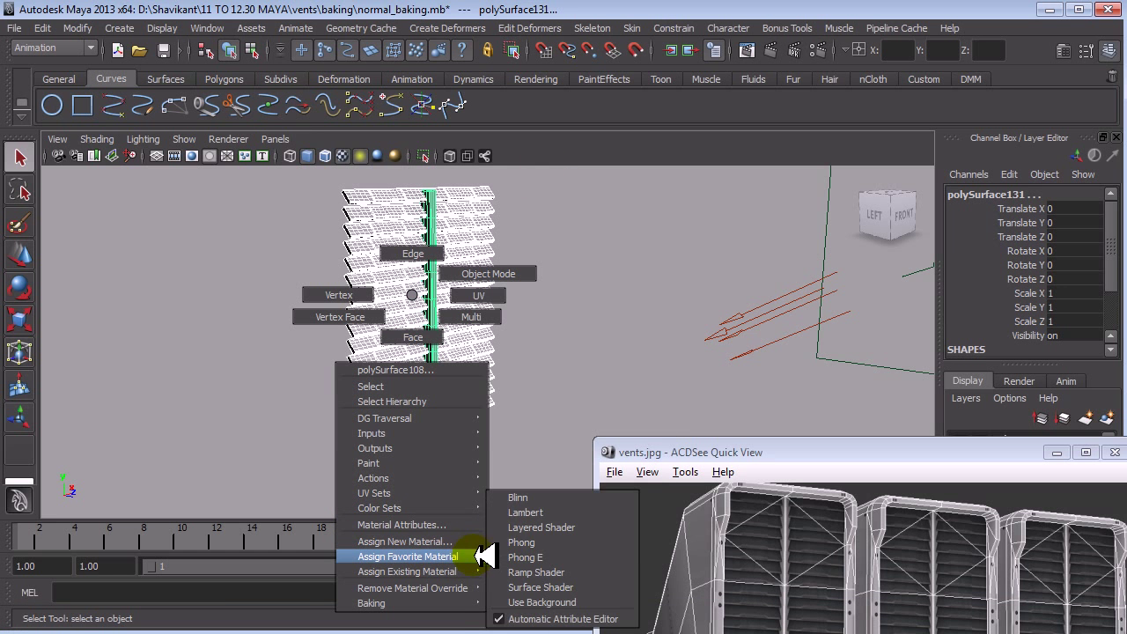
Step: Give the slats a new Lambert renamed gray with a dark grey colour (V 0.231)
left_click(542, 513)
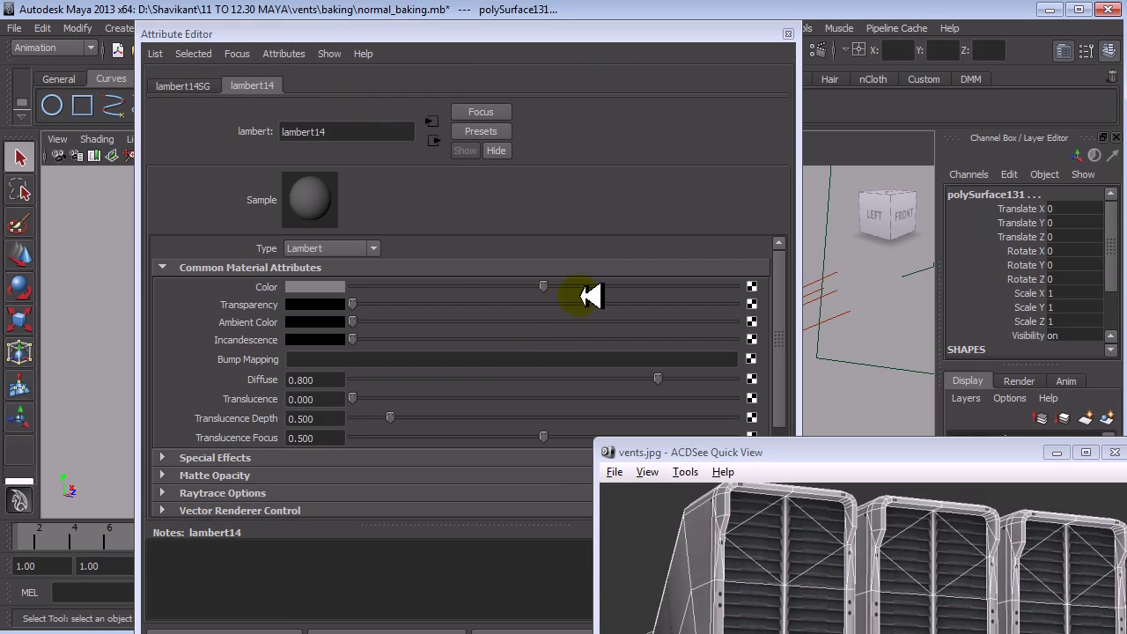
double_click(298, 134)
type("gray")
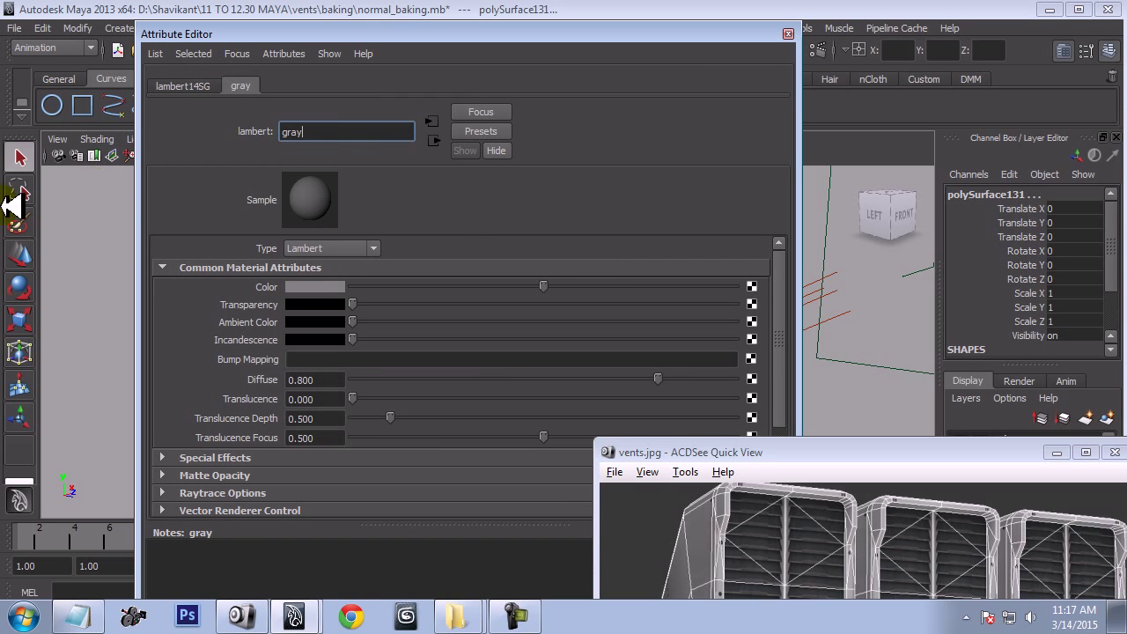
left_click(304, 286)
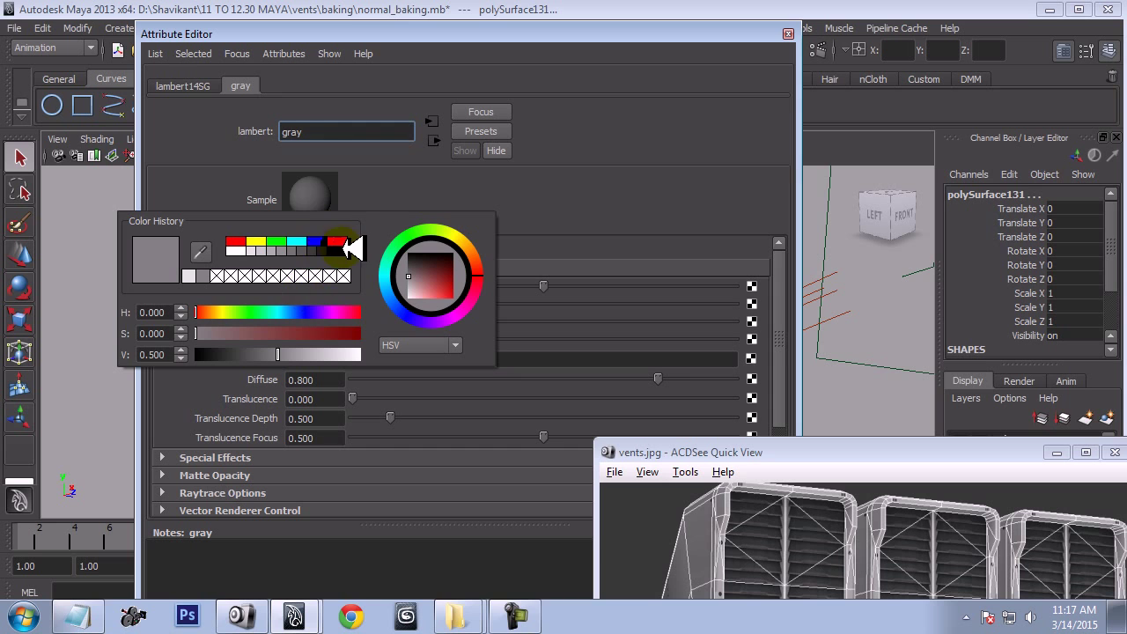
left_click(322, 249)
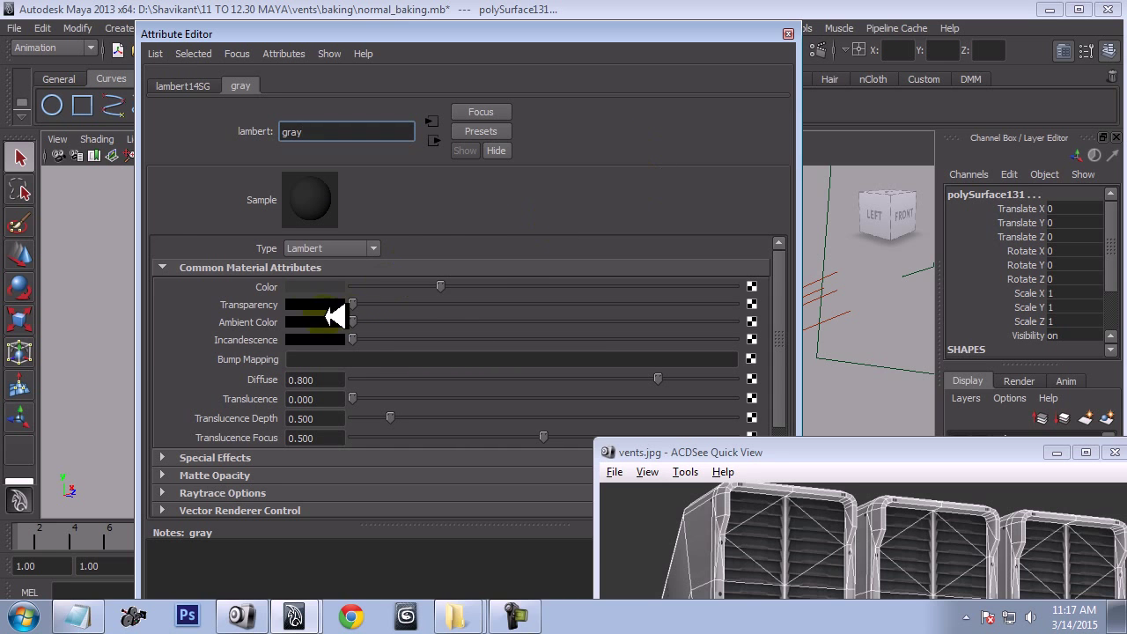
left_click(303, 287)
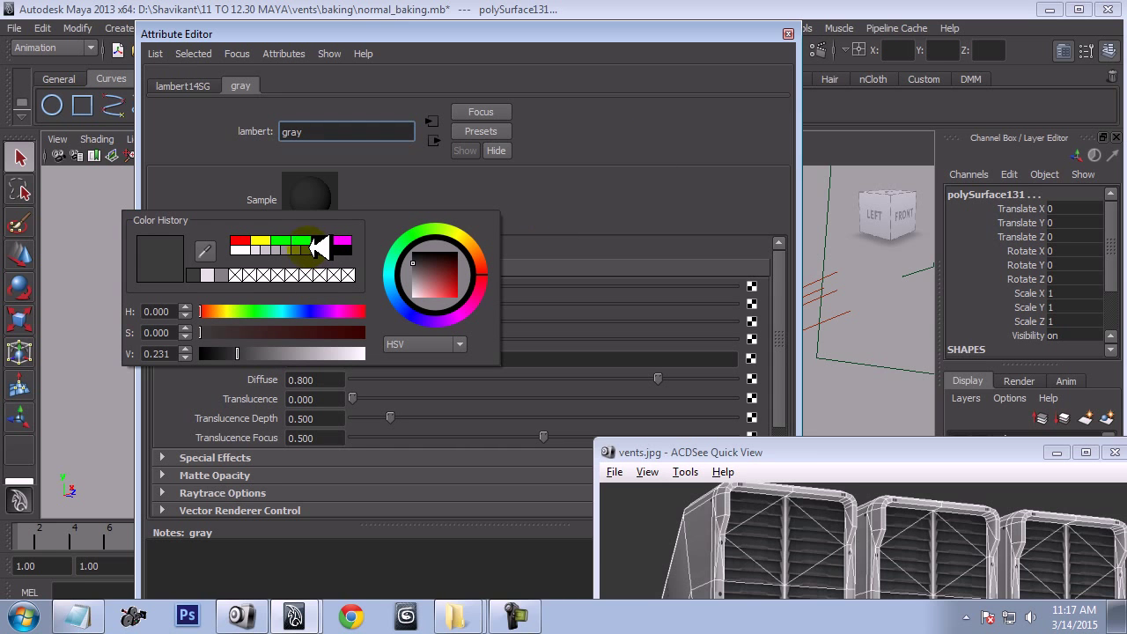
left_click(308, 249)
left_click(322, 250)
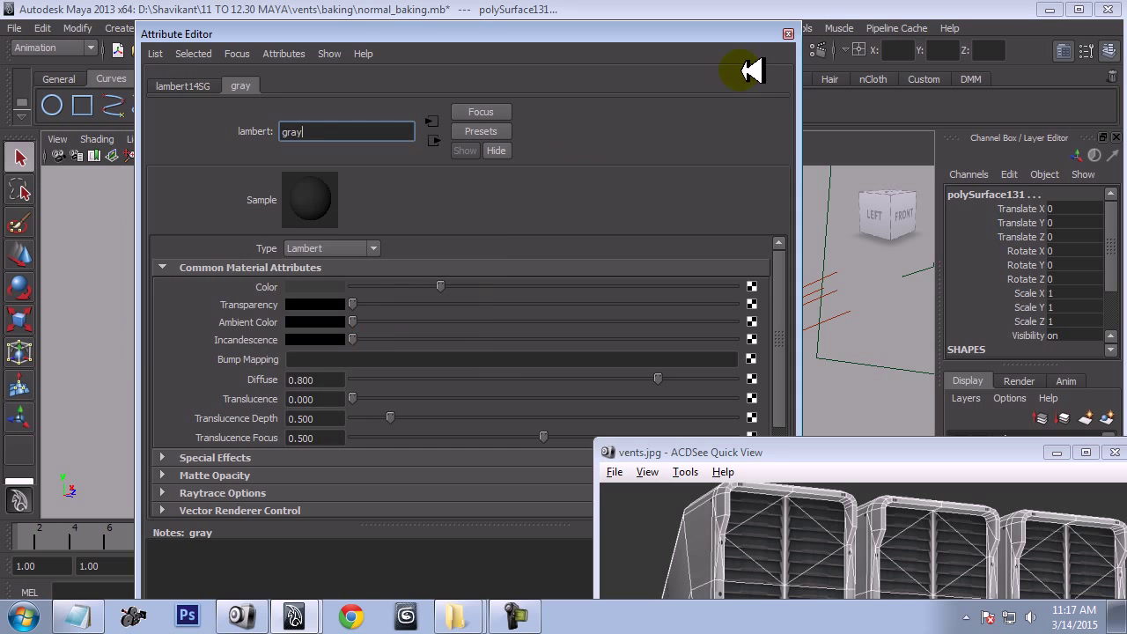
left_click(788, 33)
Step: Assign the existing white material to the vent
left_click(540, 345)
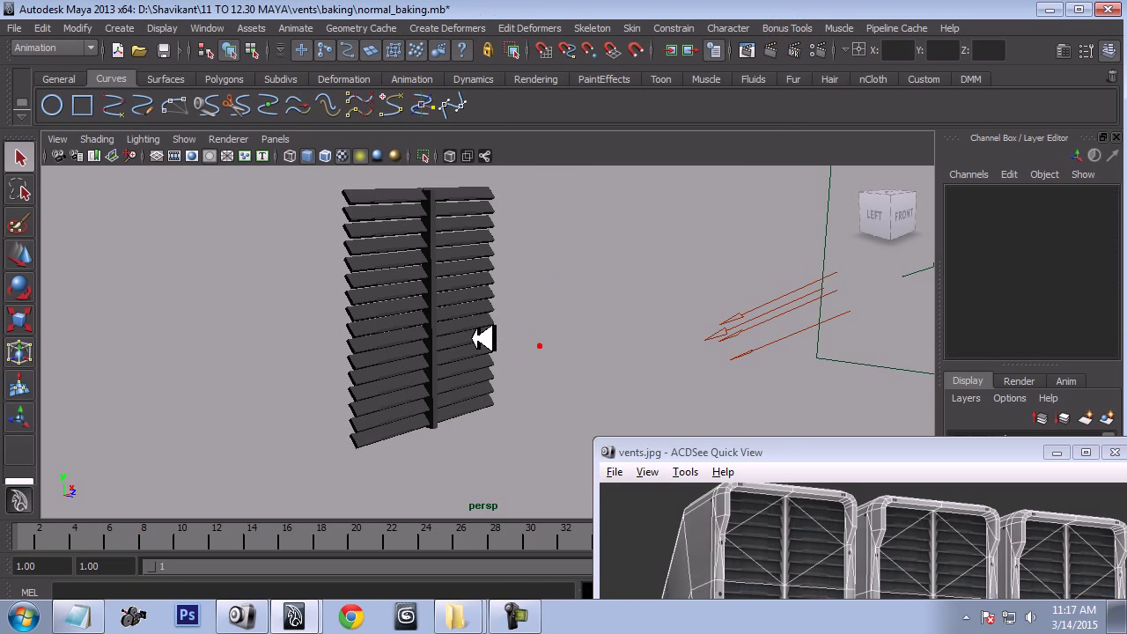
left_click(440, 277)
right_click_drag(436, 273, 581, 608)
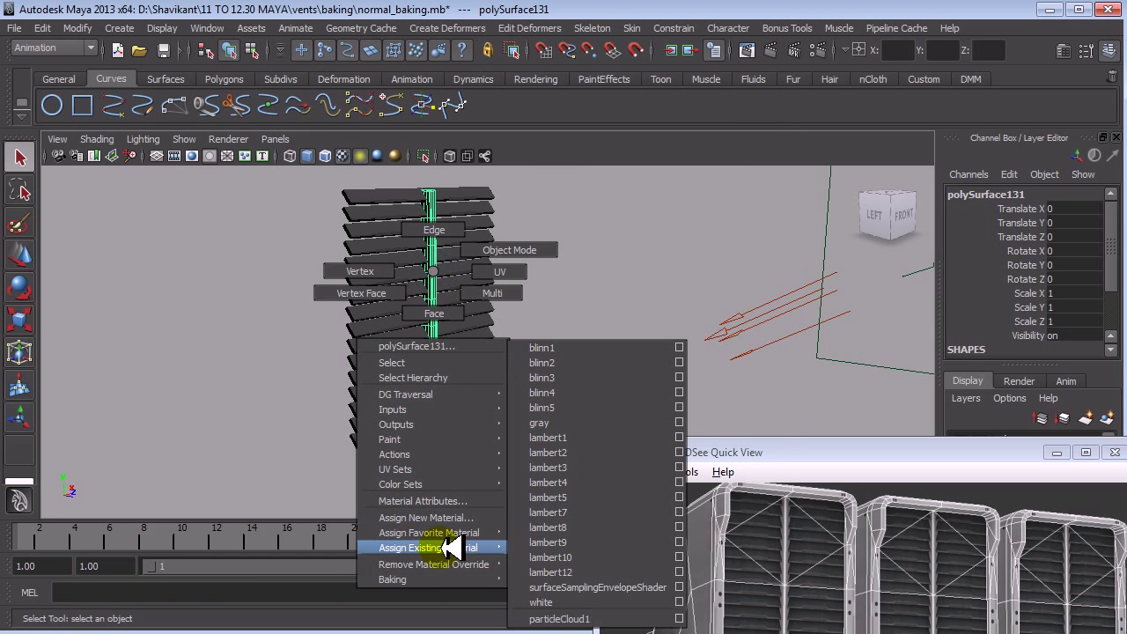
left_click(598, 330)
left_click_drag(599, 330, 573, 370, "alt")
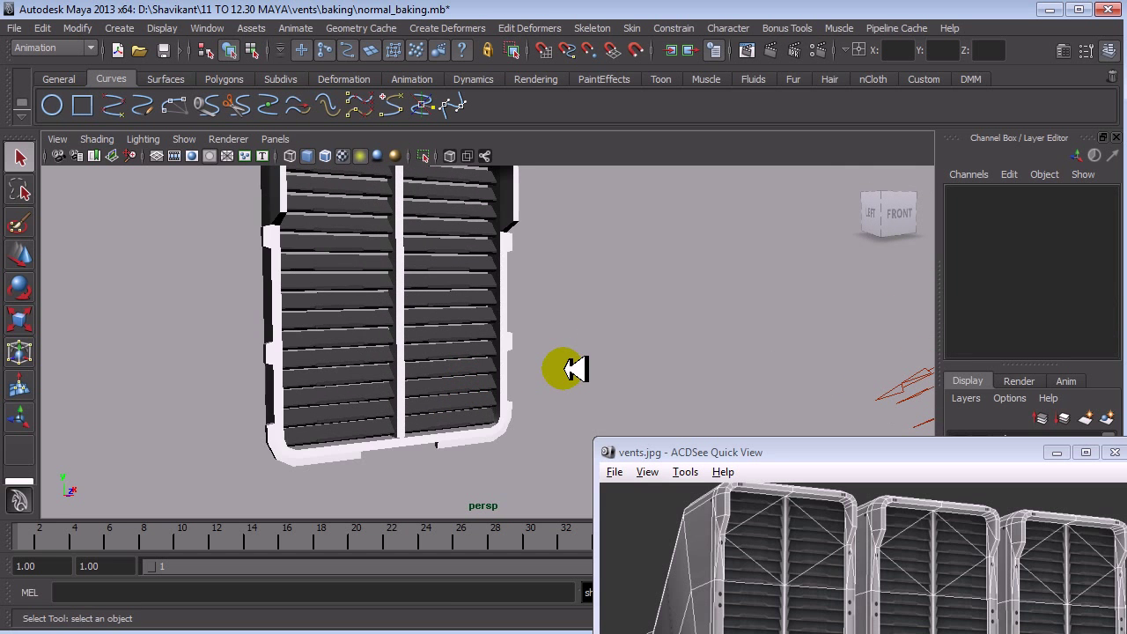
mouse_move(448, 395)
left_mouse_down("alt")
mouse_move(489, 403)
mouse_move(636, 323)
mouse_move(649, 338)
mouse_move(654, 302)
mouse_move(656, 348)
left_mouse_up("alt")
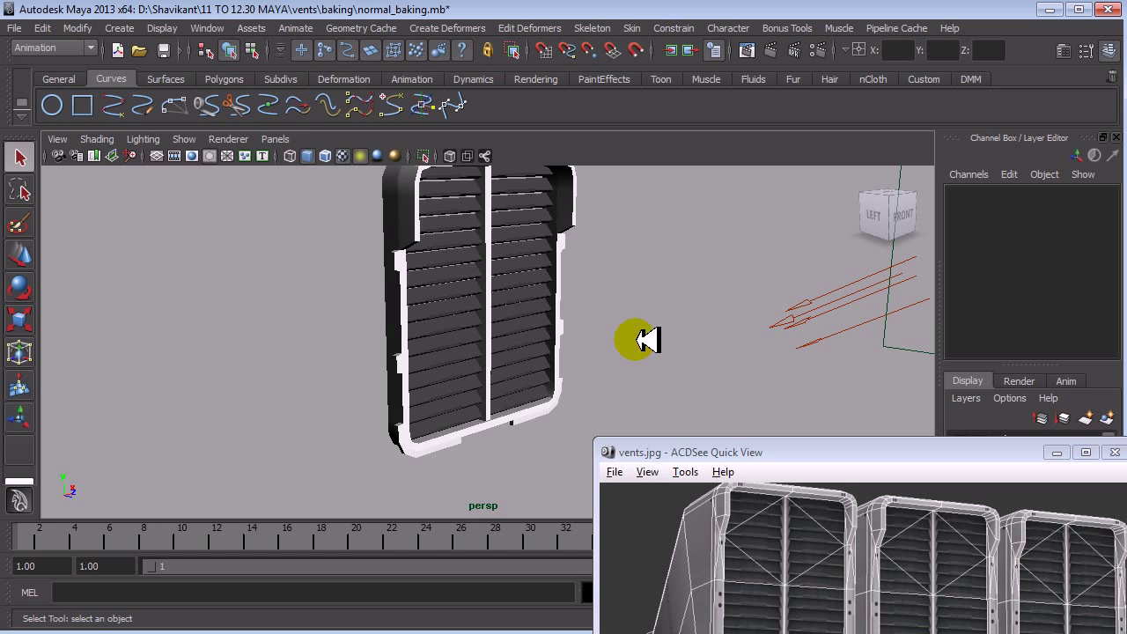
Step: Show the last hidden duct mesh and select one of its edges
left_click(161, 28)
mouse_move(176, 122)
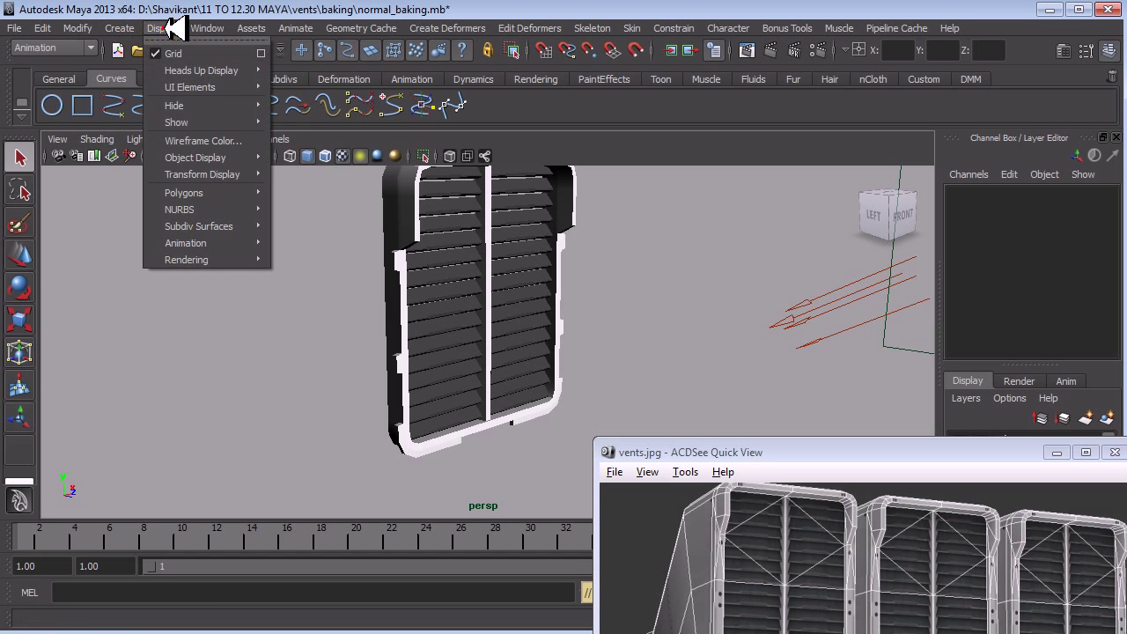
left_click(317, 141)
left_click_drag(334, 181, 619, 332, "alt")
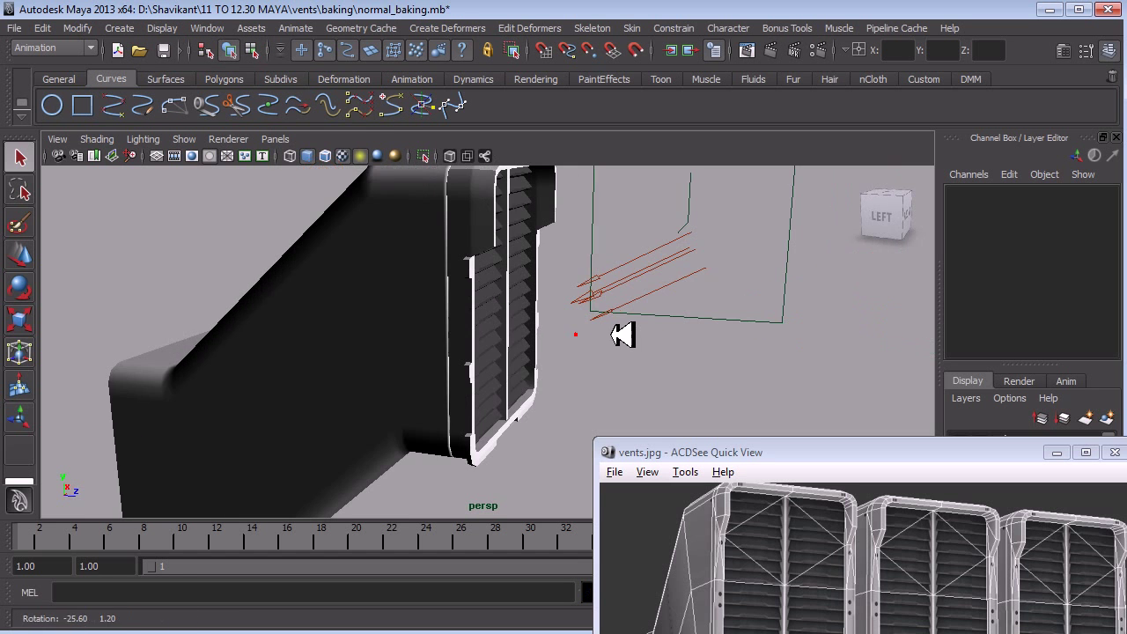
left_click(402, 382)
mouse_move(402, 382)
left_mouse_down("alt")
mouse_move(362, 393)
mouse_move(382, 345)
left_mouse_up("alt")
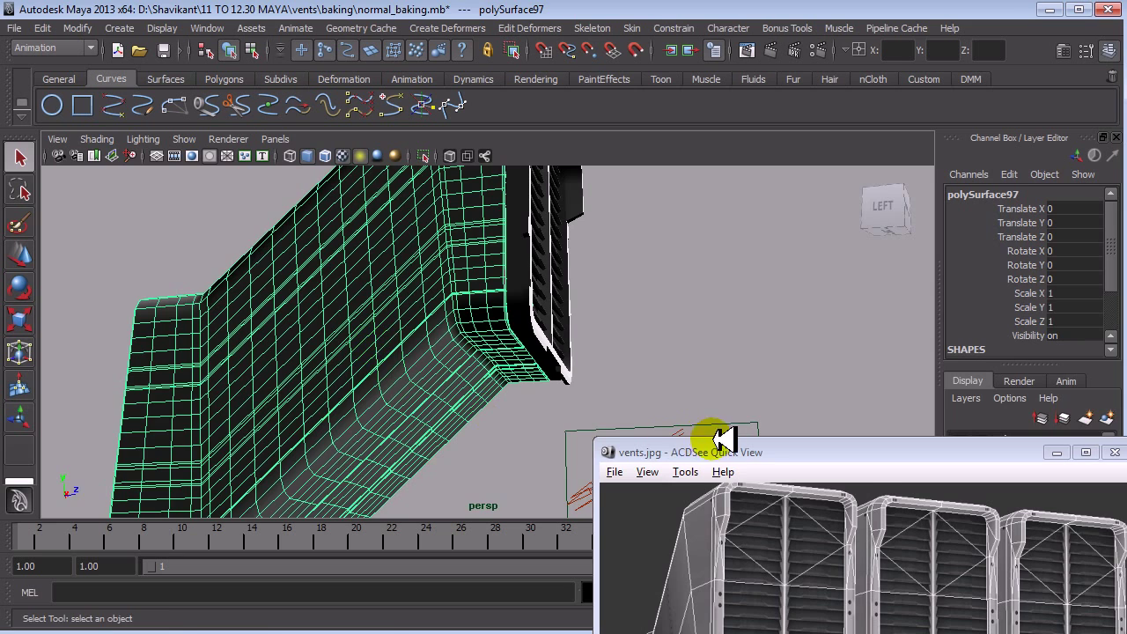
left_click_drag(737, 448, 789, 256)
left_click_drag(395, 375, 363, 344, "alt")
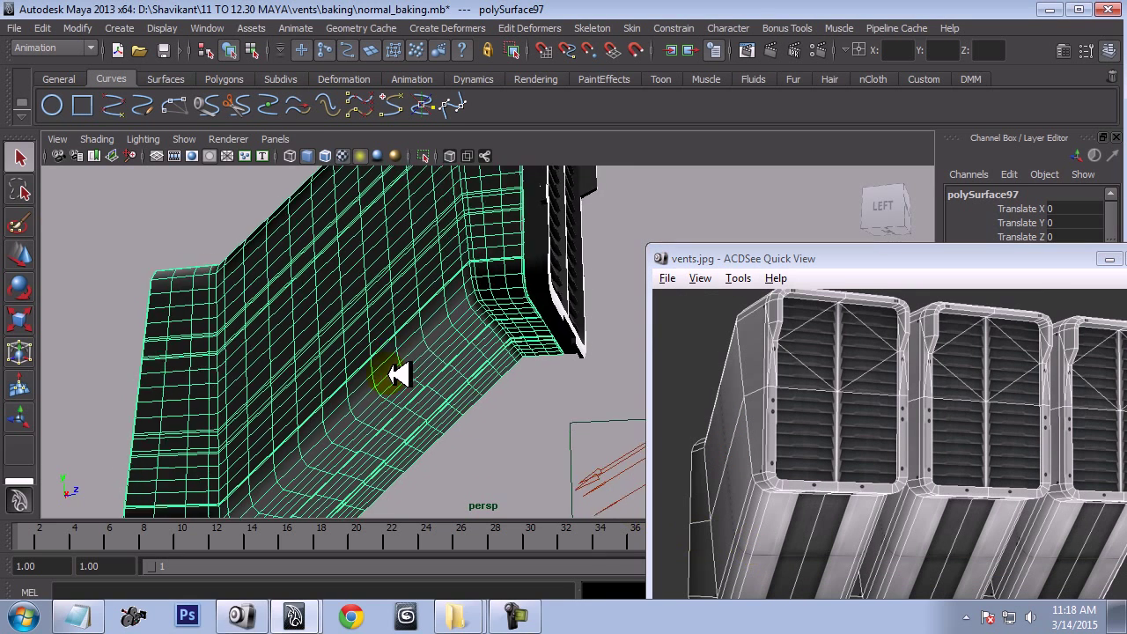
right_click_drag(360, 385, 354, 401)
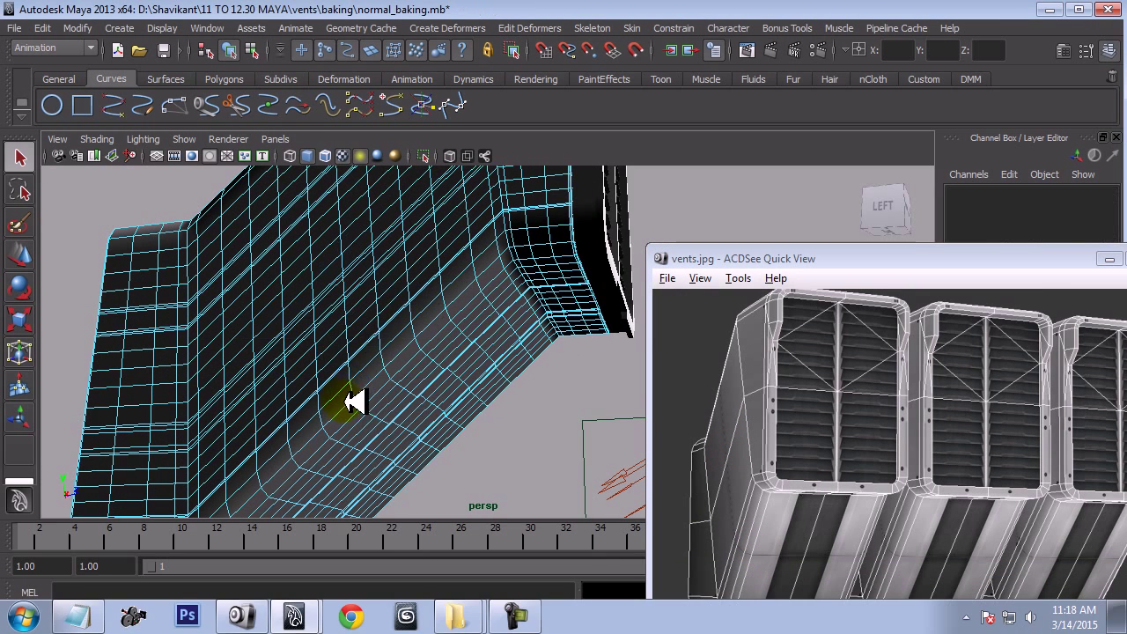
left_click(355, 385)
left_click(1109, 259)
mouse_move(503, 339)
right_mouse_down("alt")
mouse_move(545, 402)
mouse_move(447, 417)
mouse_move(390, 334)
right_mouse_up("alt")
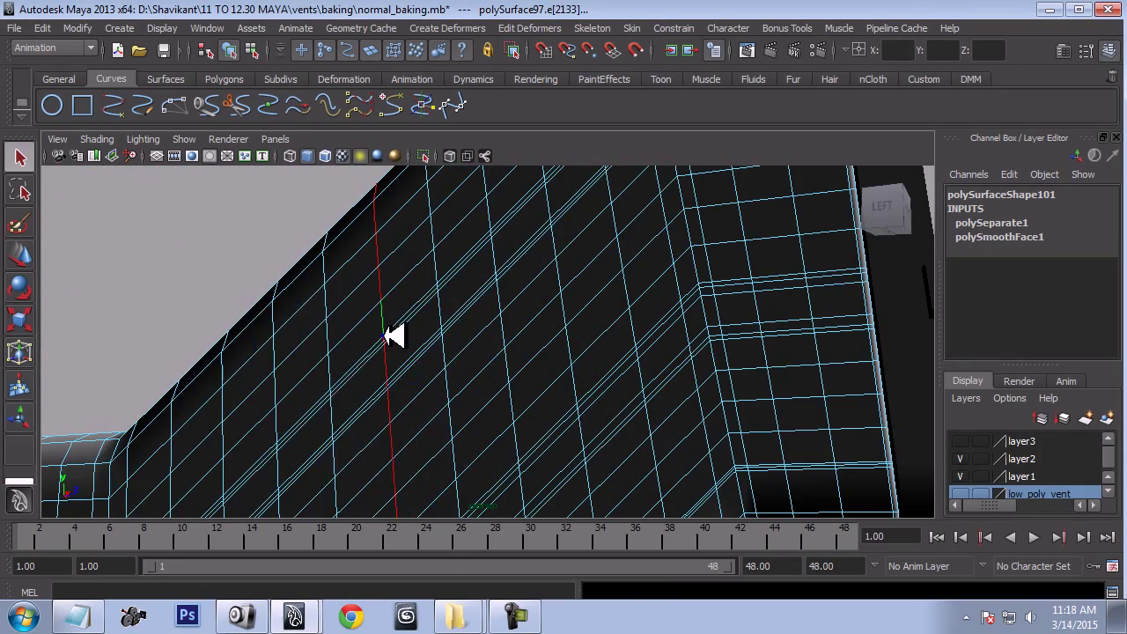
Step: Bevel the chosen duct edge with an offset of 0.2
right_click(381, 336, "shift")
left_click(445, 337)
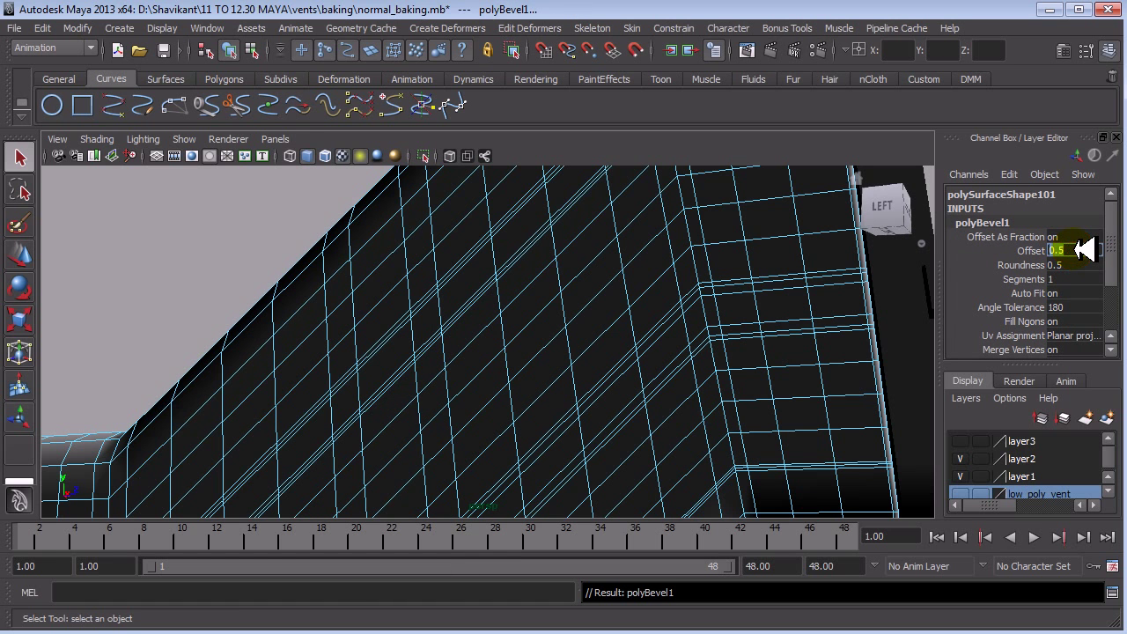
type("0.2")
key("Return")
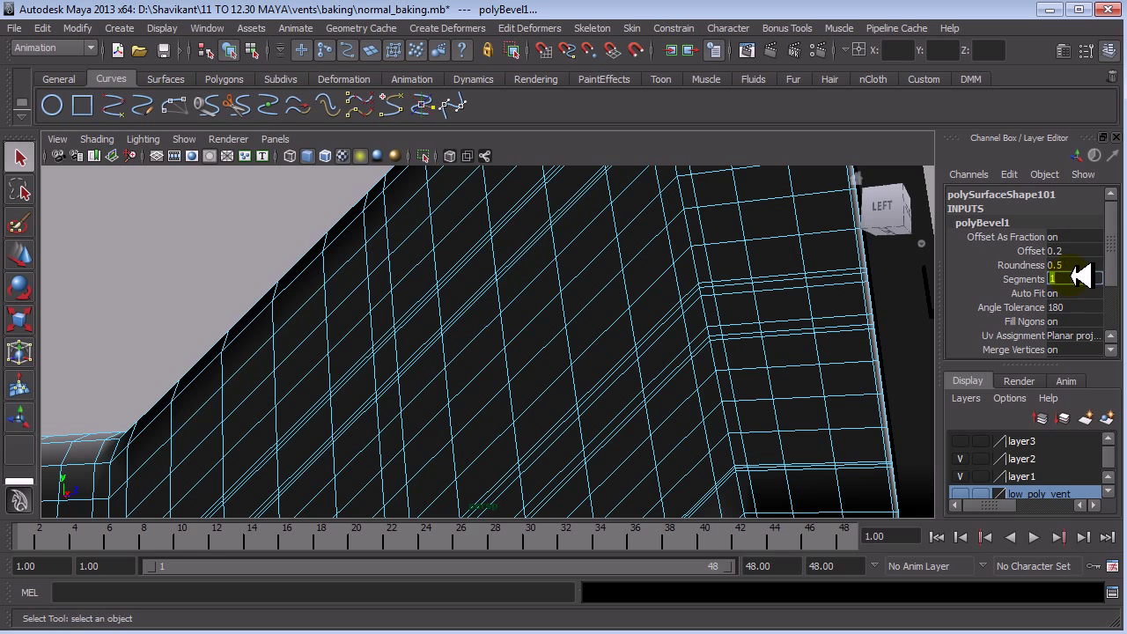
key("Return")
scroll(440, 369, "up", 2)
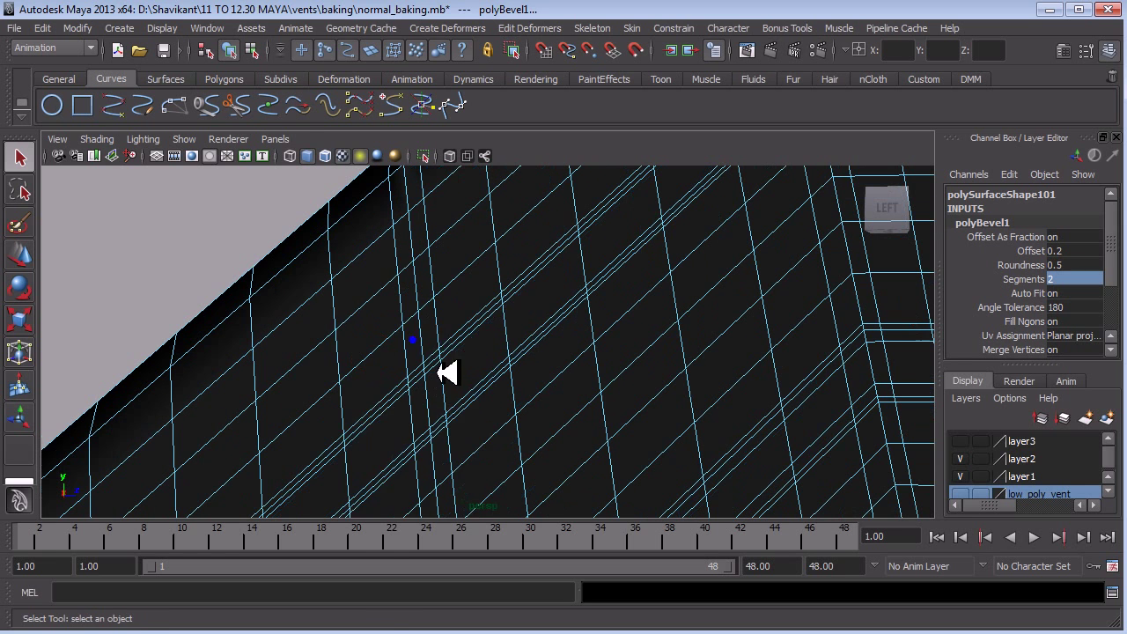
Step: Select an edge on the bevelled strip and convert it to faces and back
left_click(422, 329)
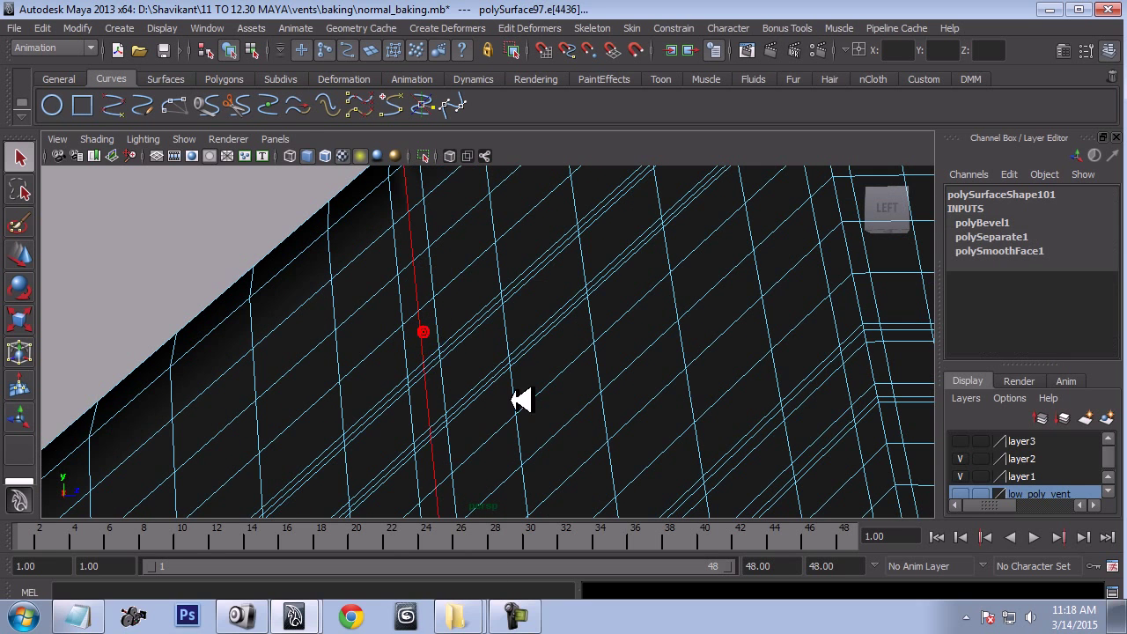
scroll(510, 399, "down", 2)
right_click_drag(486, 281, 504, 401, "ctrl")
mouse_move(504, 401)
left_mouse_down("alt")
mouse_move(514, 285)
mouse_move(383, 348)
mouse_move(470, 372)
mouse_move(522, 370)
mouse_move(520, 322)
mouse_move(647, 433)
mouse_move(621, 327)
left_mouse_up("alt")
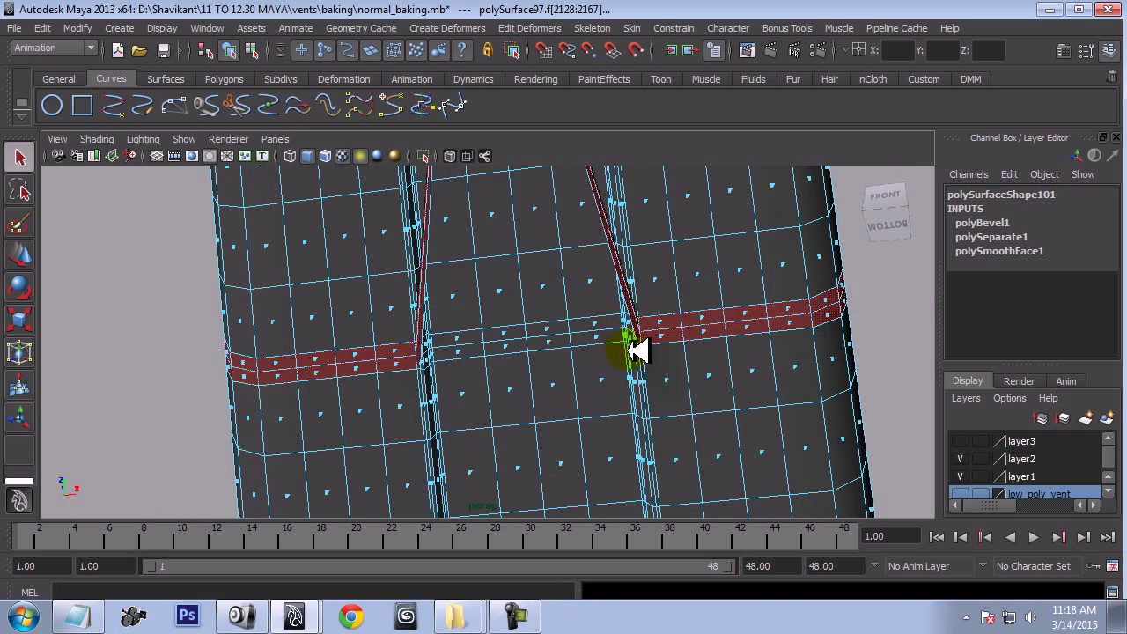
right_click_drag(637, 350, 649, 359, "ctrl")
mouse_move(655, 361)
left_mouse_down("alt")
mouse_move(473, 395)
mouse_move(531, 390)
left_mouse_up("alt")
Step: Undo the bevel back to a single segment and select a face beside it
key("ctrl+z")
left_click_drag(476, 359, 485, 375, "alt")
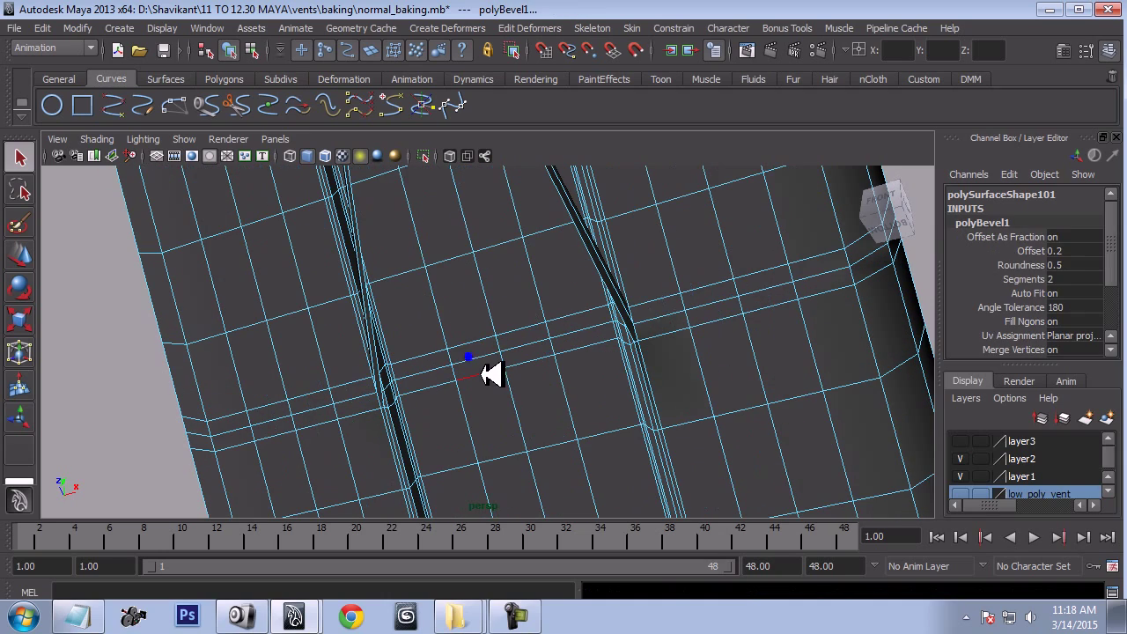
left_click(476, 355)
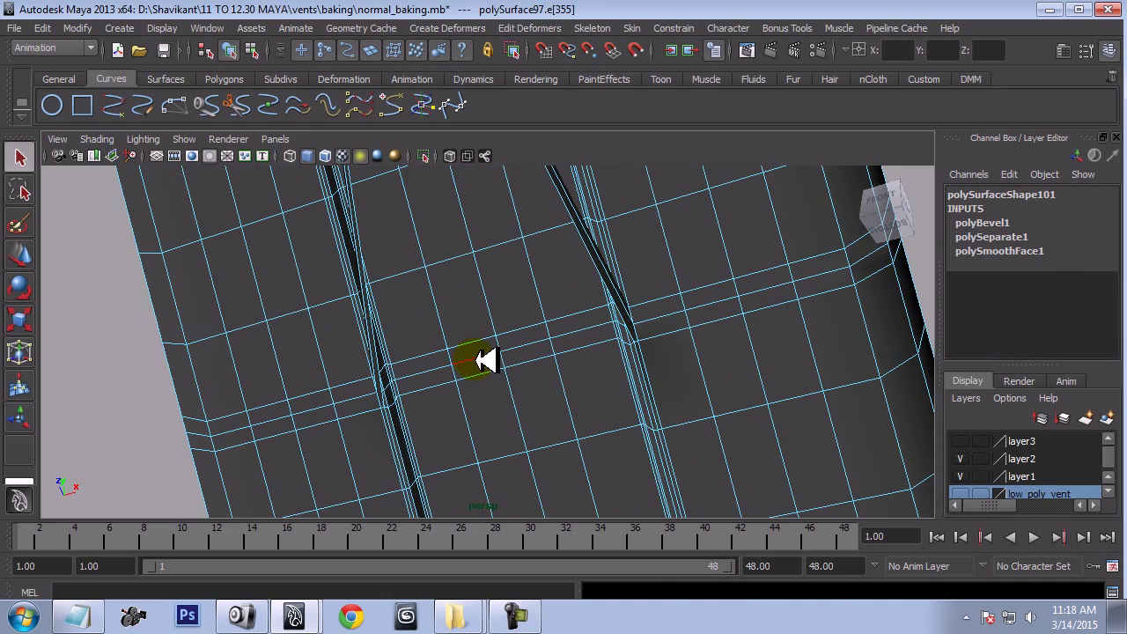
mouse_move(483, 362)
left_mouse_down("alt")
mouse_move(390, 433)
mouse_move(516, 314)
mouse_move(561, 390)
left_mouse_up("alt")
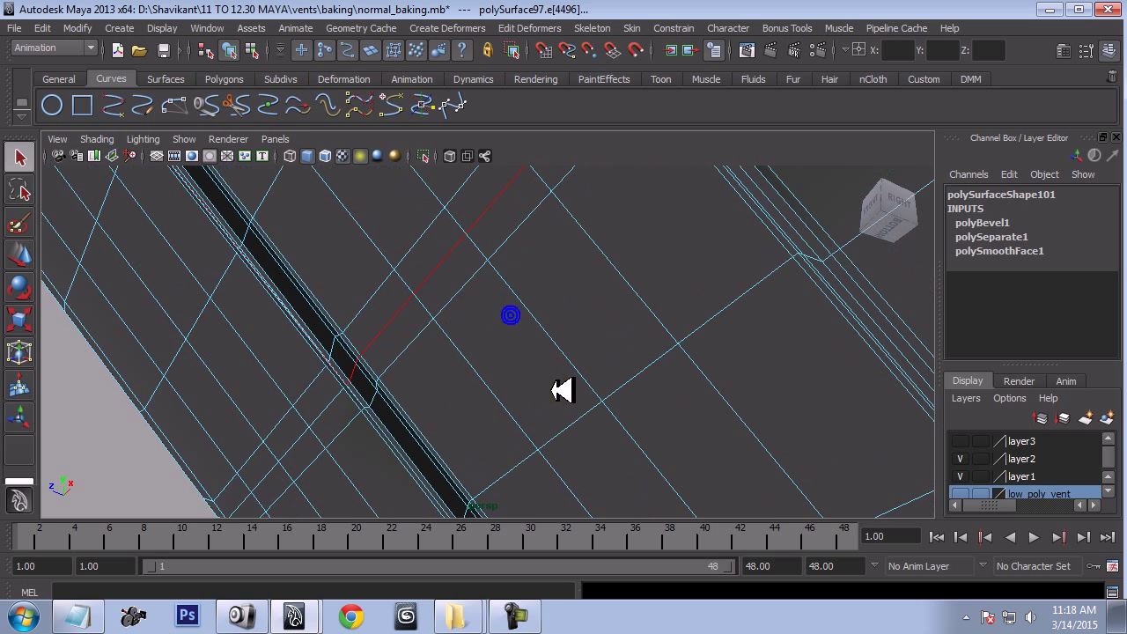
key("ctrl+z")
key("ctrl+z")
key("ctrl+z")
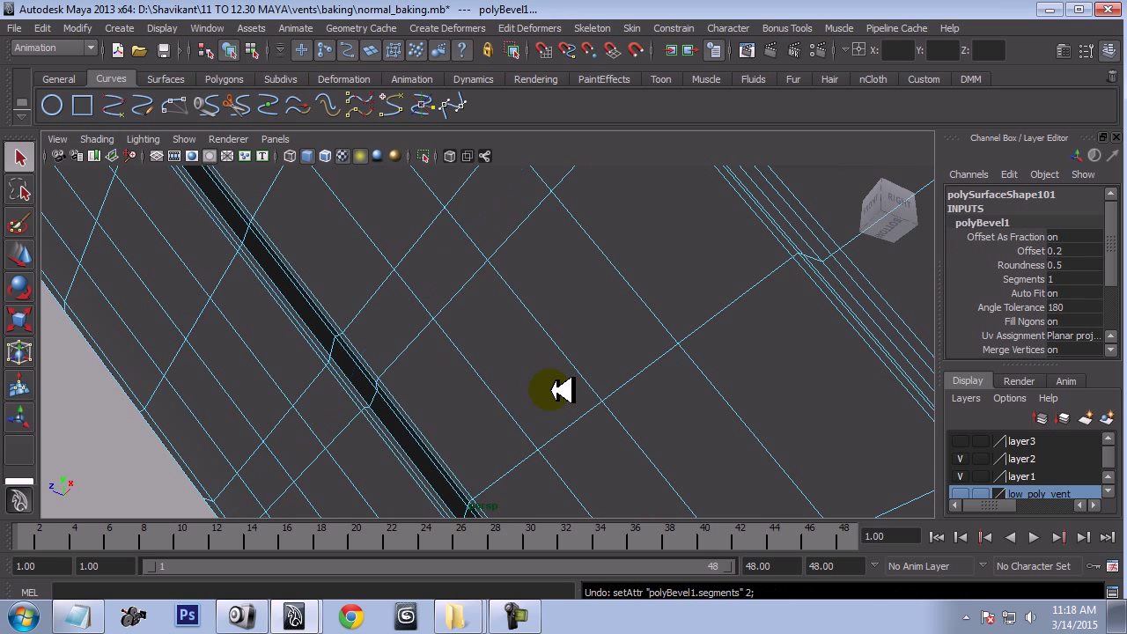
right_click_drag(368, 350, 401, 326)
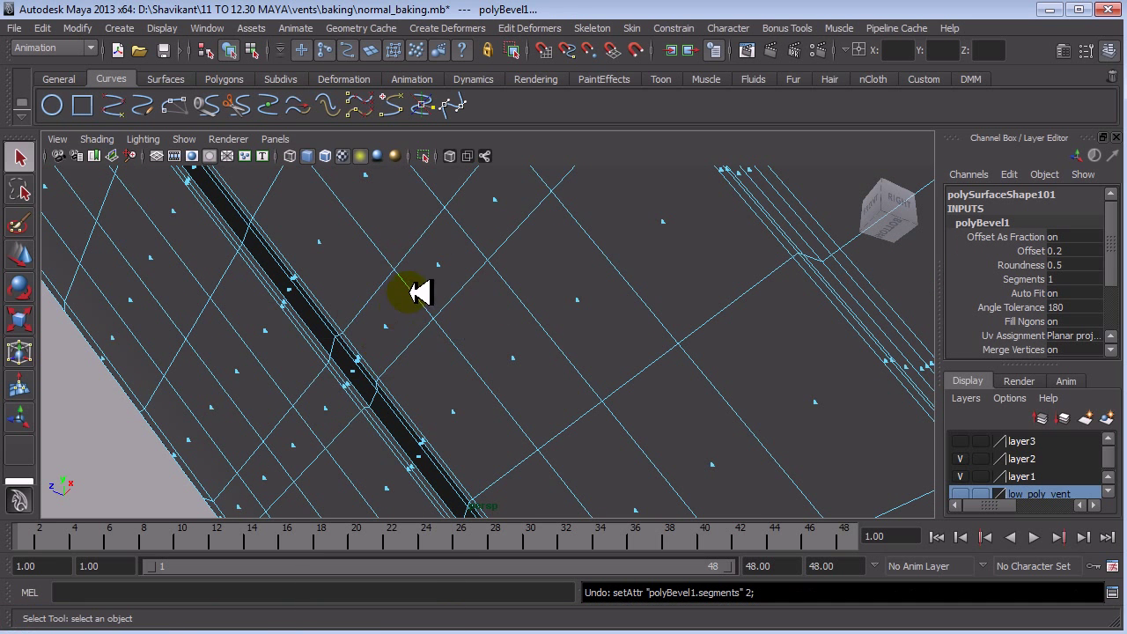
left_click(393, 325)
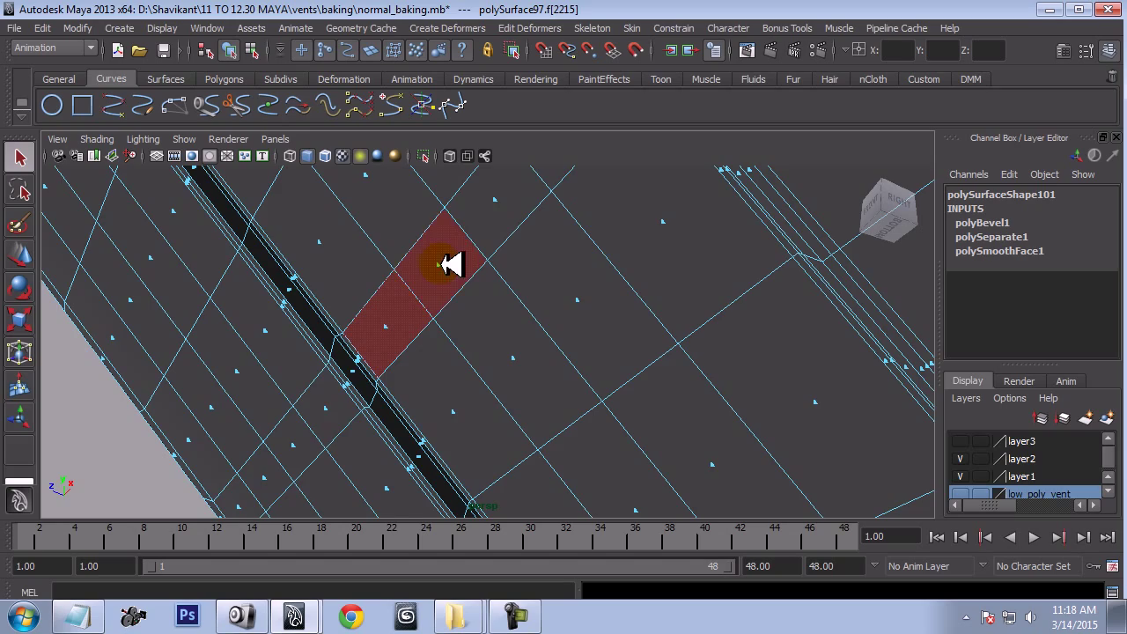
mouse_move(450, 264)
left_mouse_down("alt")
mouse_move(423, 296)
mouse_move(411, 239)
mouse_move(420, 335)
mouse_move(518, 333)
mouse_move(534, 355)
mouse_move(547, 294)
left_mouse_up("alt")
Step: Extrude the selected bevel-strip face on polySurface97, leaving a thin groove across the housing
right_click_drag(537, 292, 540, 335, "shift")
mouse_move(629, 370)
left_mouse_down("alt")
mouse_move(604, 264)
mouse_move(534, 392)
mouse_move(428, 335)
mouse_move(503, 385)
mouse_move(485, 367)
mouse_move(485, 249)
mouse_move(510, 357)
mouse_move(678, 189)
left_mouse_up("alt")
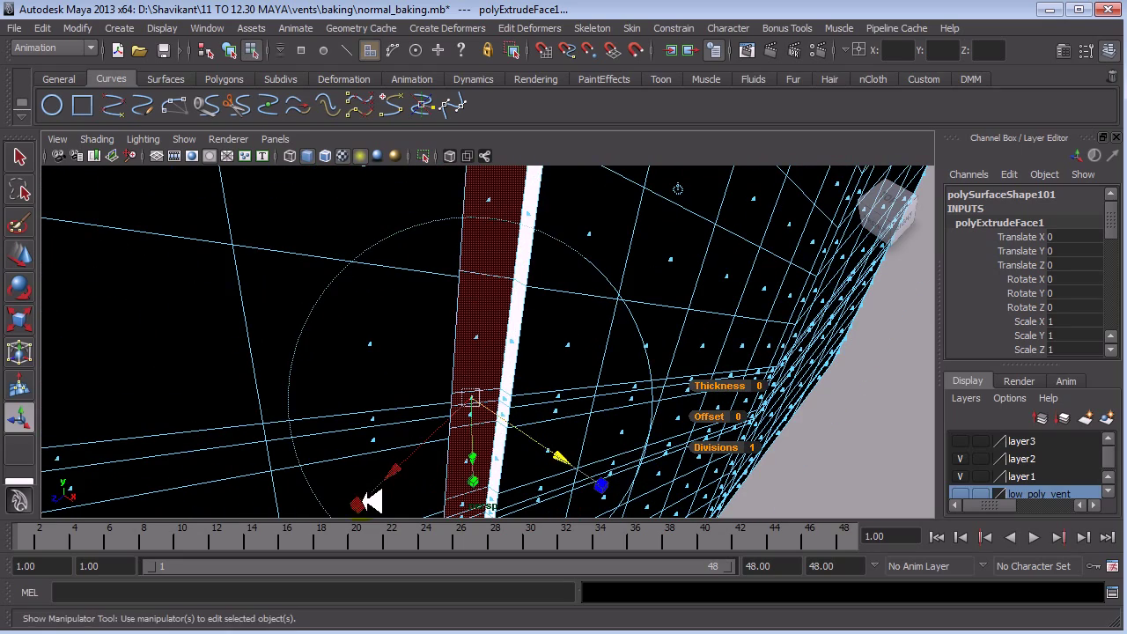
mouse_move(544, 428)
left_mouse_down("alt")
mouse_move(441, 291)
mouse_move(440, 244)
mouse_move(540, 405)
mouse_move(485, 372)
mouse_move(483, 294)
mouse_move(478, 345)
mouse_move(515, 328)
mouse_move(428, 344)
mouse_move(499, 397)
mouse_move(402, 337)
mouse_move(377, 264)
mouse_move(395, 360)
mouse_move(473, 355)
mouse_move(576, 246)
left_mouse_up("alt")
Step: Return to object mode and insert four edge loops across the duct strip
key("F8")
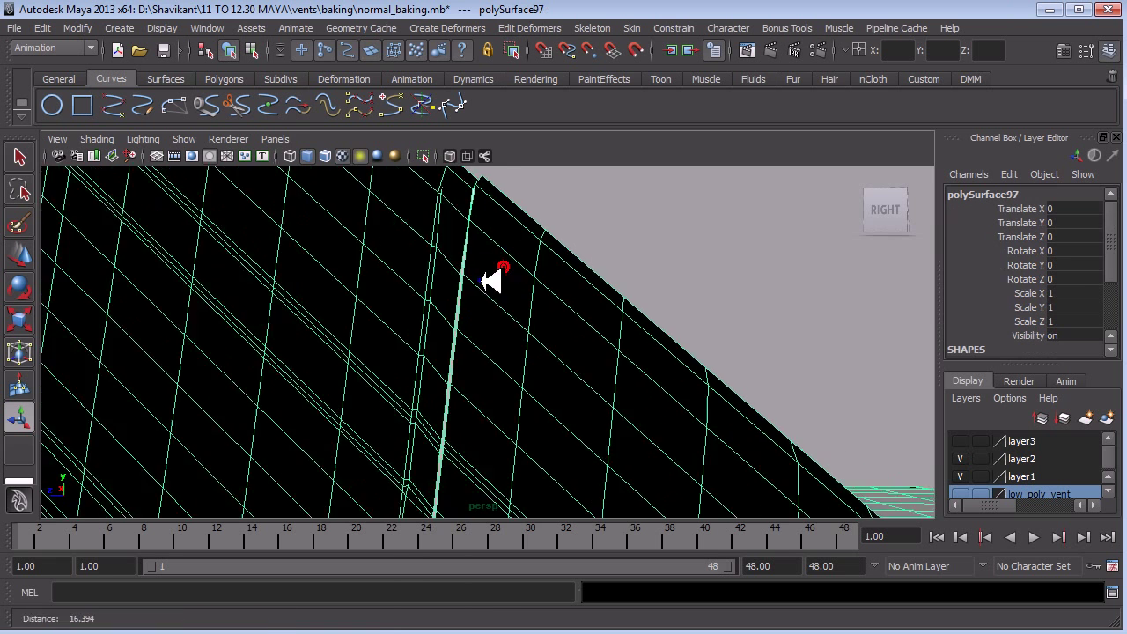
left_click_drag(490, 280, 449, 337, "alt")
right_click_drag(490, 294, 430, 312)
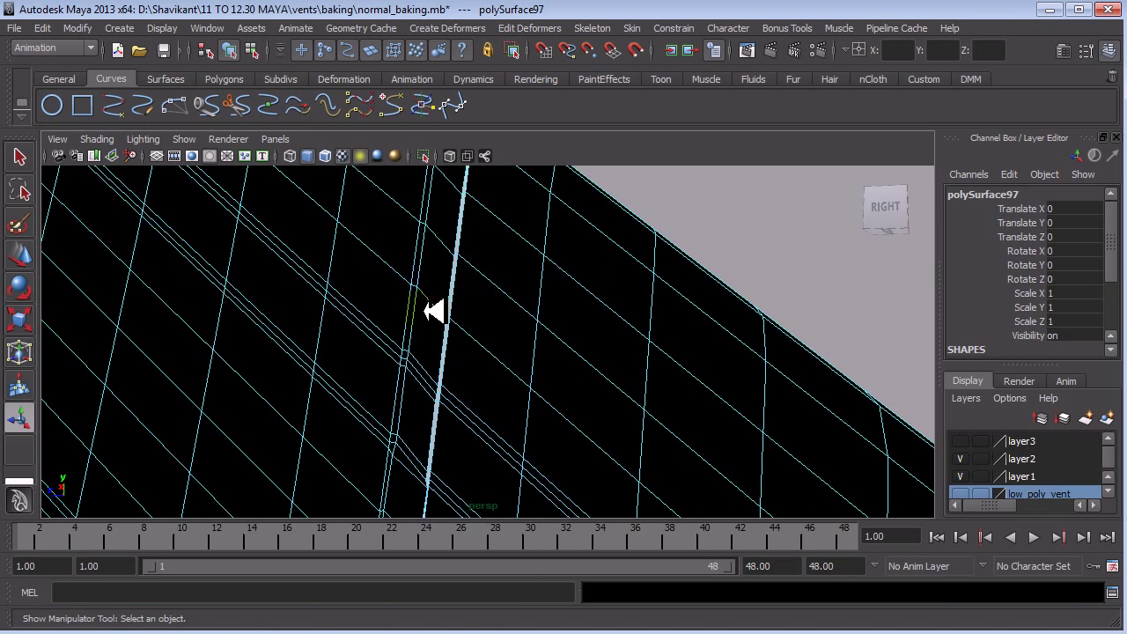
left_click_drag(274, 361, 273, 370)
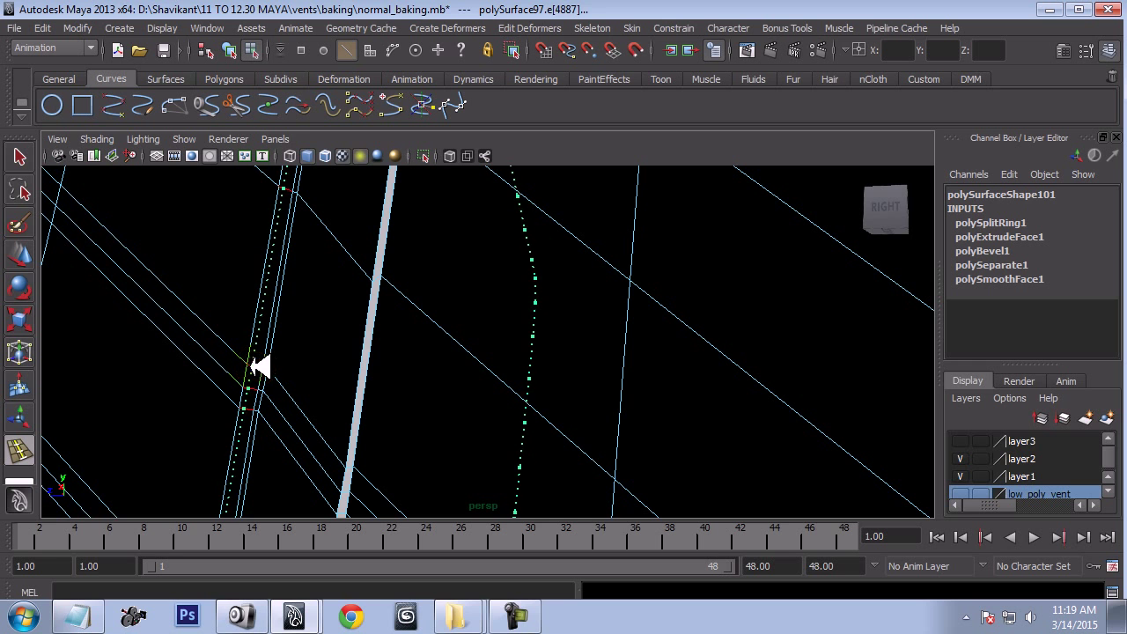
mouse_move(255, 364)
left_mouse_down()
mouse_move(241, 362)
mouse_move(285, 382)
left_mouse_up()
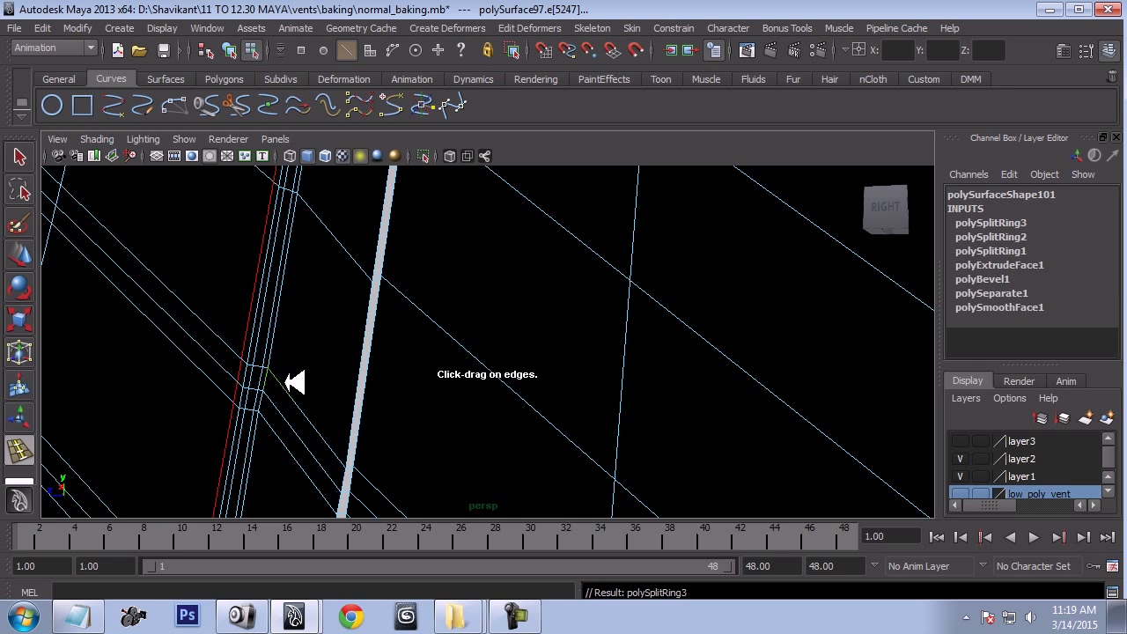
left_click(278, 374)
mouse_move(427, 415)
left_mouse_down("alt")
mouse_move(388, 364)
mouse_move(364, 370)
mouse_move(460, 385)
mouse_move(549, 467)
mouse_move(561, 403)
mouse_move(546, 415)
mouse_move(569, 432)
mouse_move(513, 304)
mouse_move(561, 349)
mouse_move(493, 329)
mouse_move(452, 334)
mouse_move(475, 259)
mouse_move(523, 272)
mouse_move(583, 234)
mouse_move(510, 305)
mouse_move(538, 343)
mouse_move(610, 387)
mouse_move(478, 411)
mouse_move(422, 350)
left_mouse_up("alt")
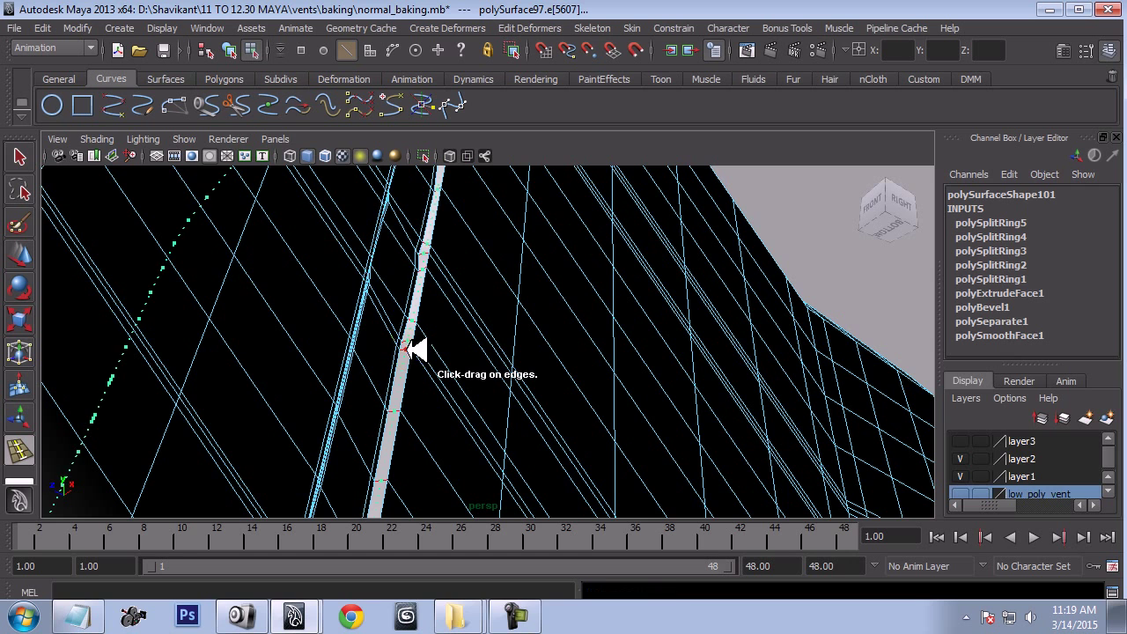
Step: Add an edge loop along the strip, undo the misplaced one, and re-insert it
left_click(412, 351)
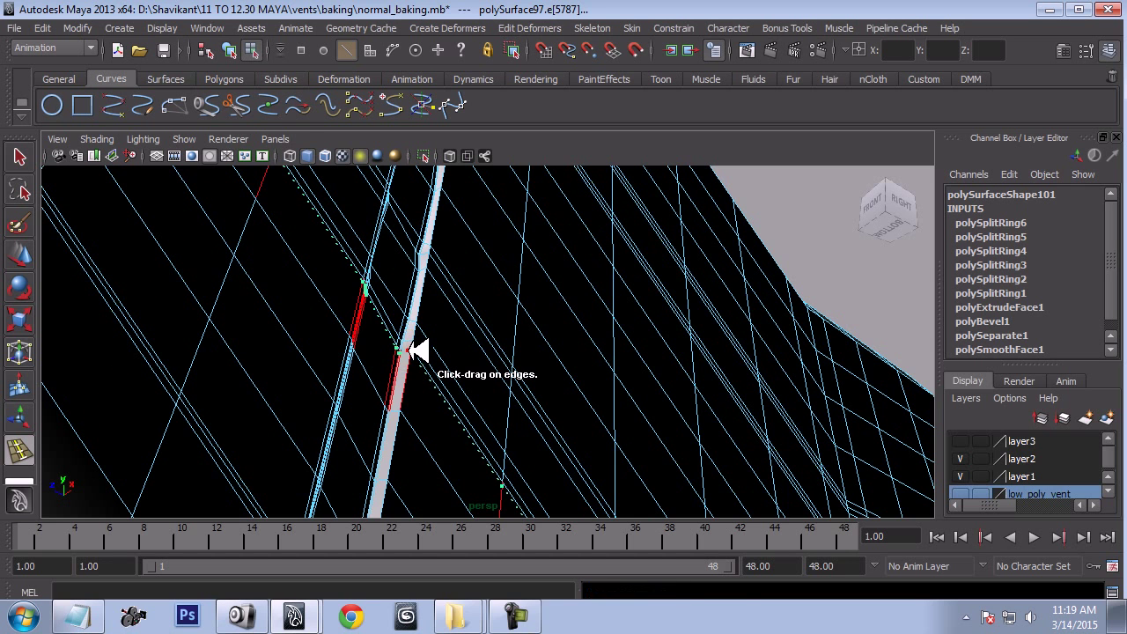
left_click_drag(420, 336, 423, 368)
key("ctrl+z")
left_click(396, 412)
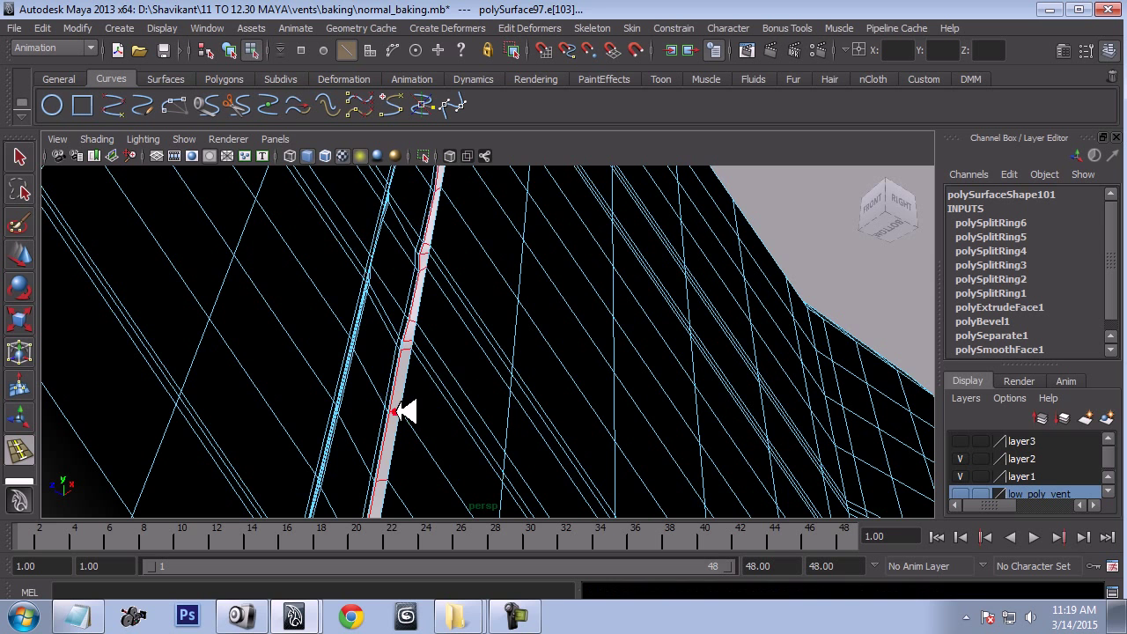
mouse_move(424, 368)
left_mouse_down("alt")
mouse_move(410, 397)
mouse_move(319, 419)
left_mouse_up("alt")
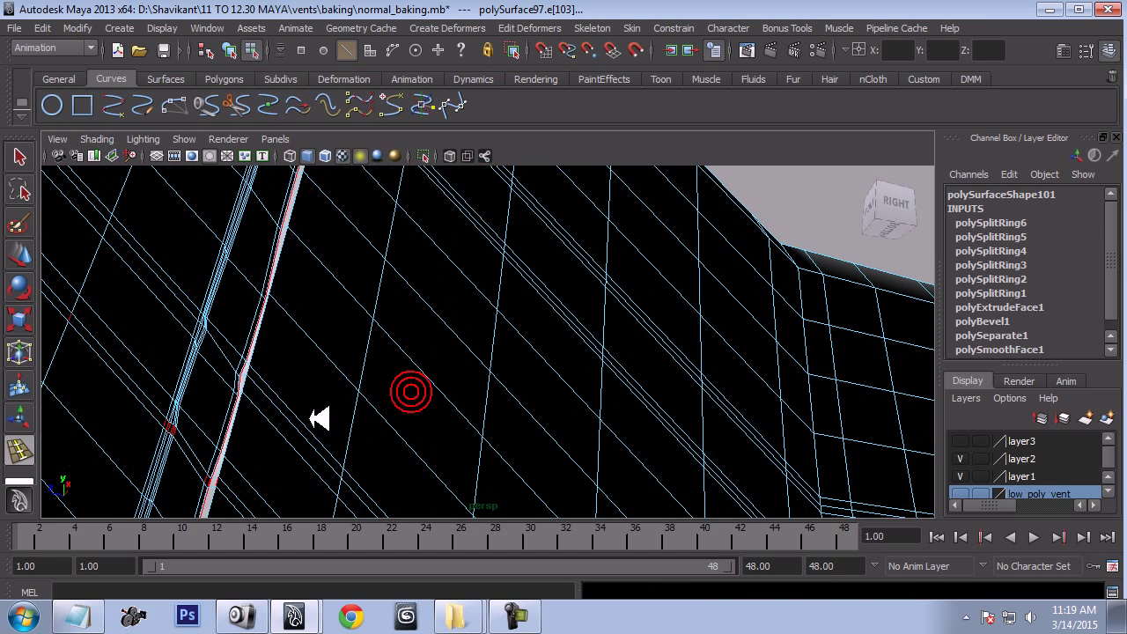
left_click(258, 386)
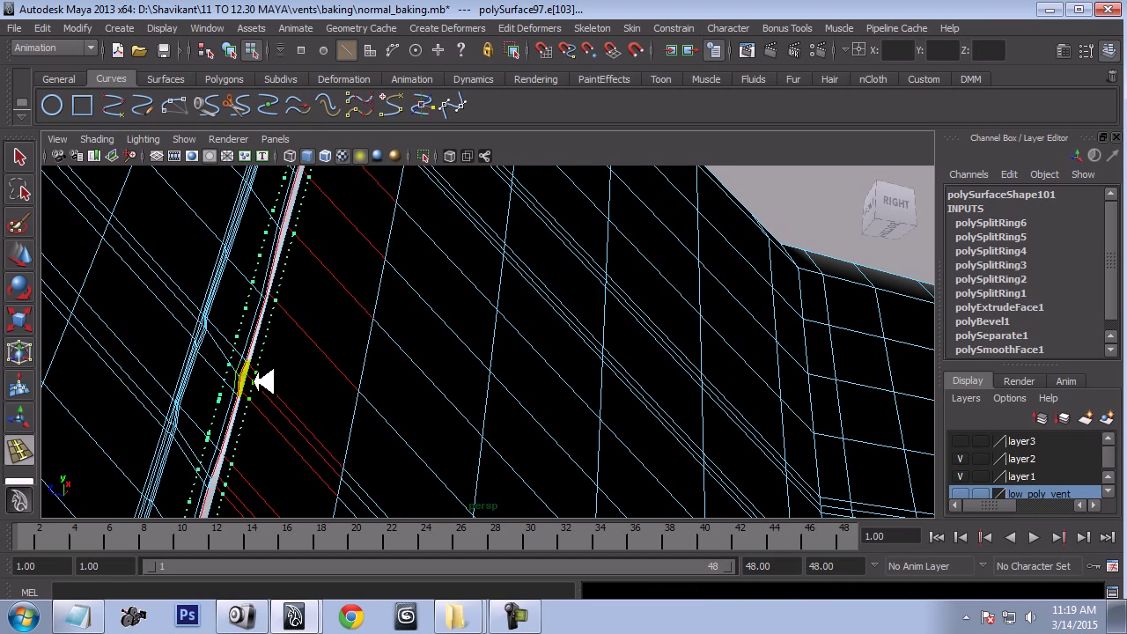
left_click(258, 379)
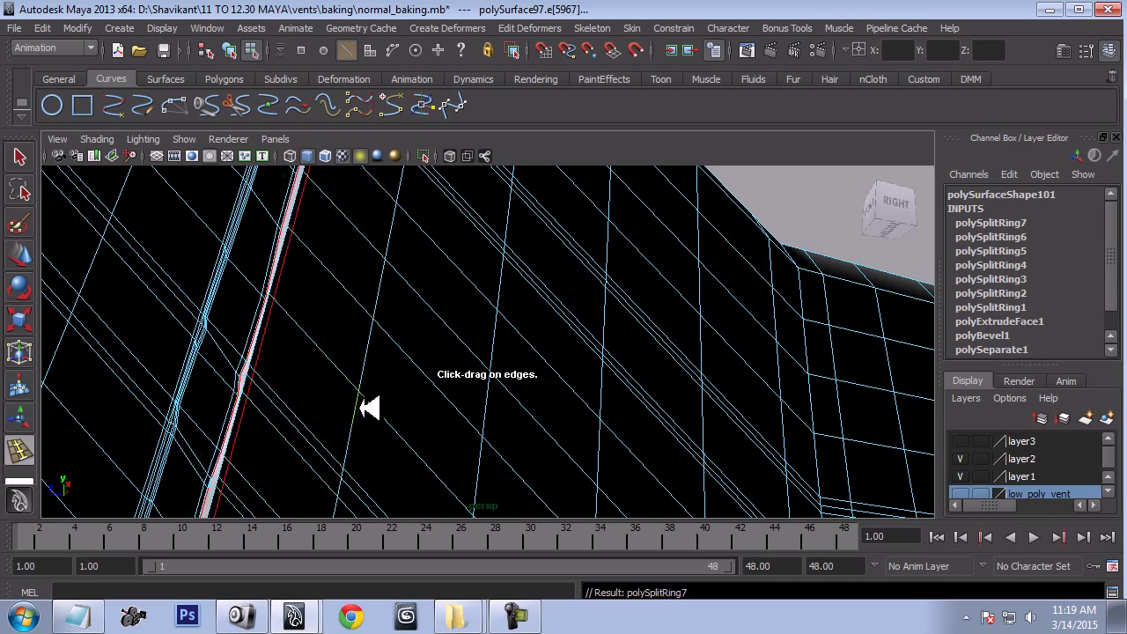
left_click_drag(367, 408, 373, 358, "alt")
Step: Select the whole loop of faces running along the strip
key("w")
left_click_drag(424, 275, 285, 322, "alt")
right_click_drag(269, 294, 254, 326)
left_click(244, 332)
double_click(247, 332, "shift")
Step: Assign the existing blinn5 material to the groove face loop
left_click_drag(246, 332, 402, 361, "alt")
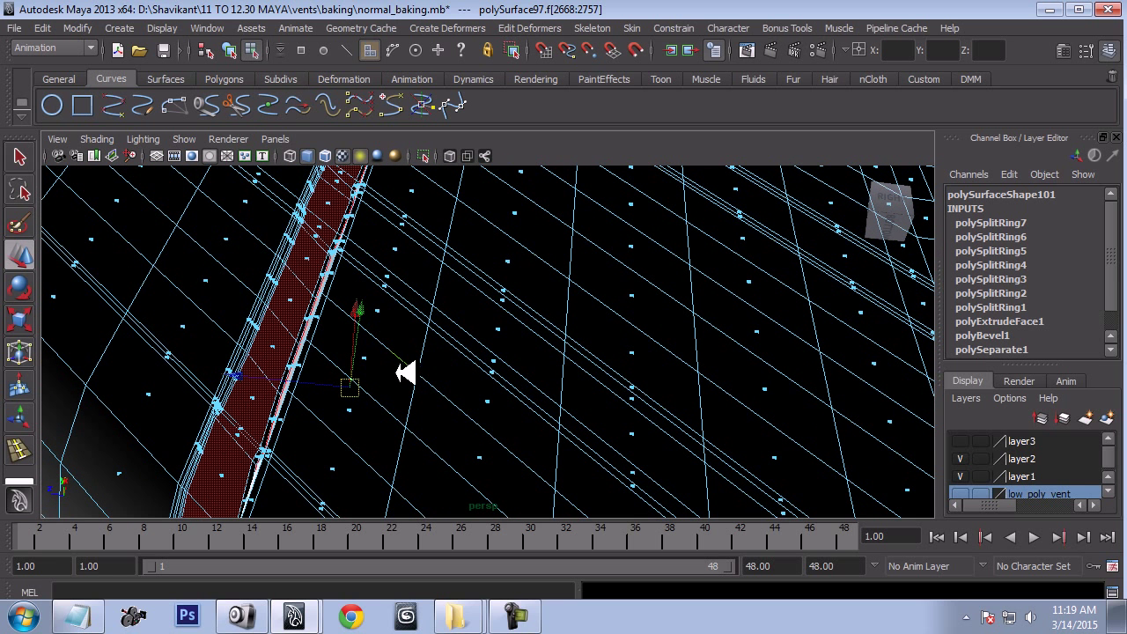
key("ctrl+z")
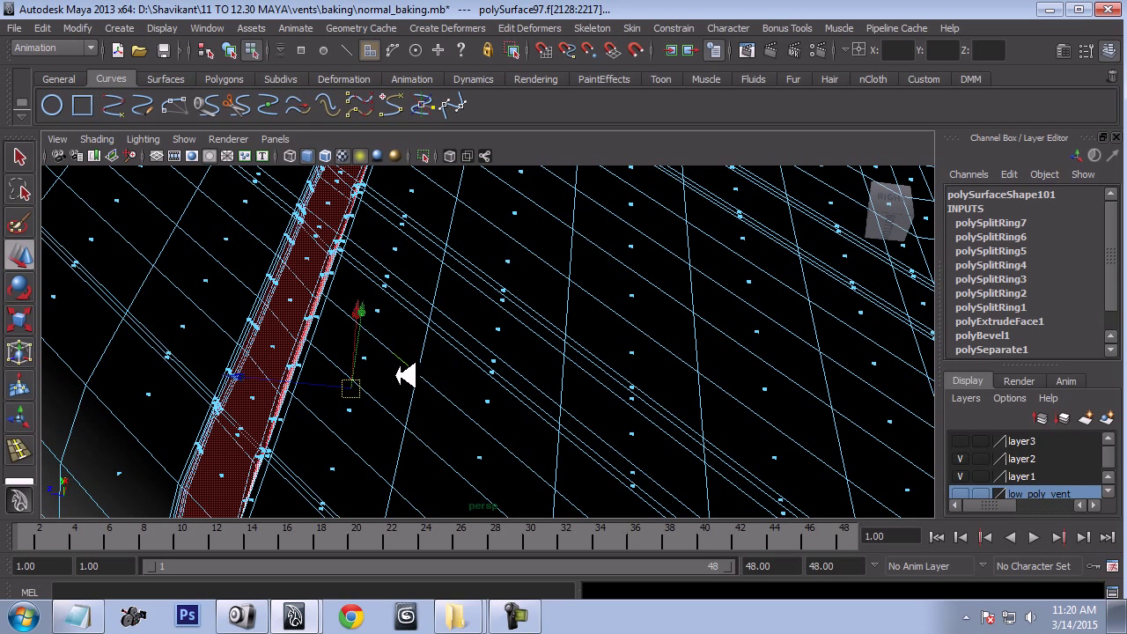
mouse_move(405, 375)
left_mouse_down("alt")
mouse_move(397, 347)
mouse_move(485, 284)
mouse_move(657, 335)
mouse_move(602, 376)
mouse_move(543, 354)
mouse_move(473, 397)
left_mouse_up("alt")
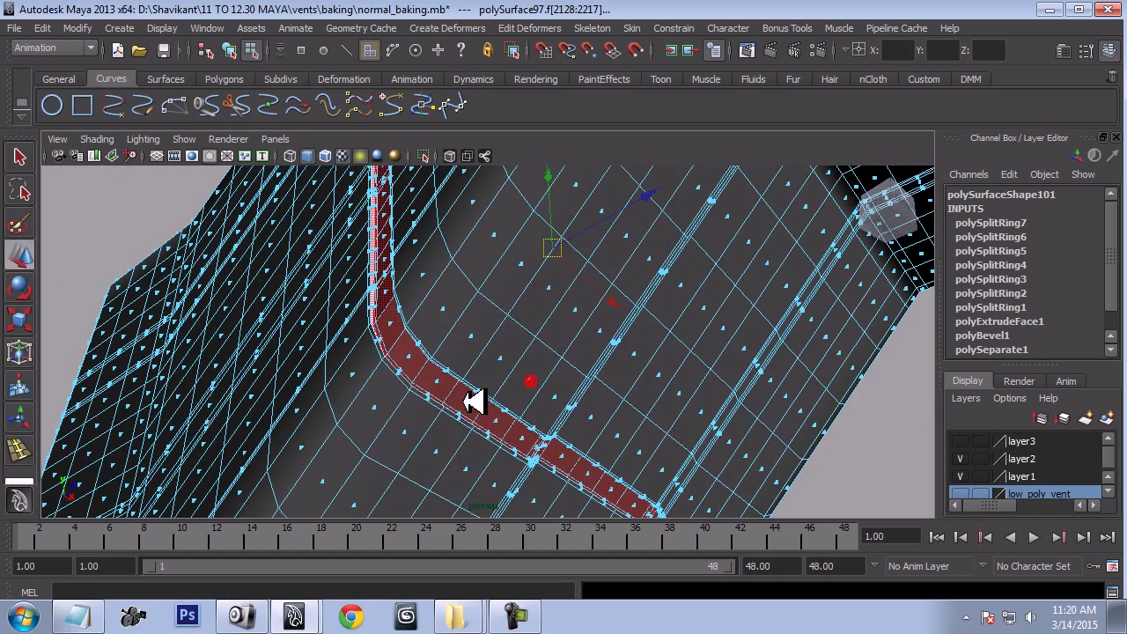
right_click_drag(449, 310, 495, 595)
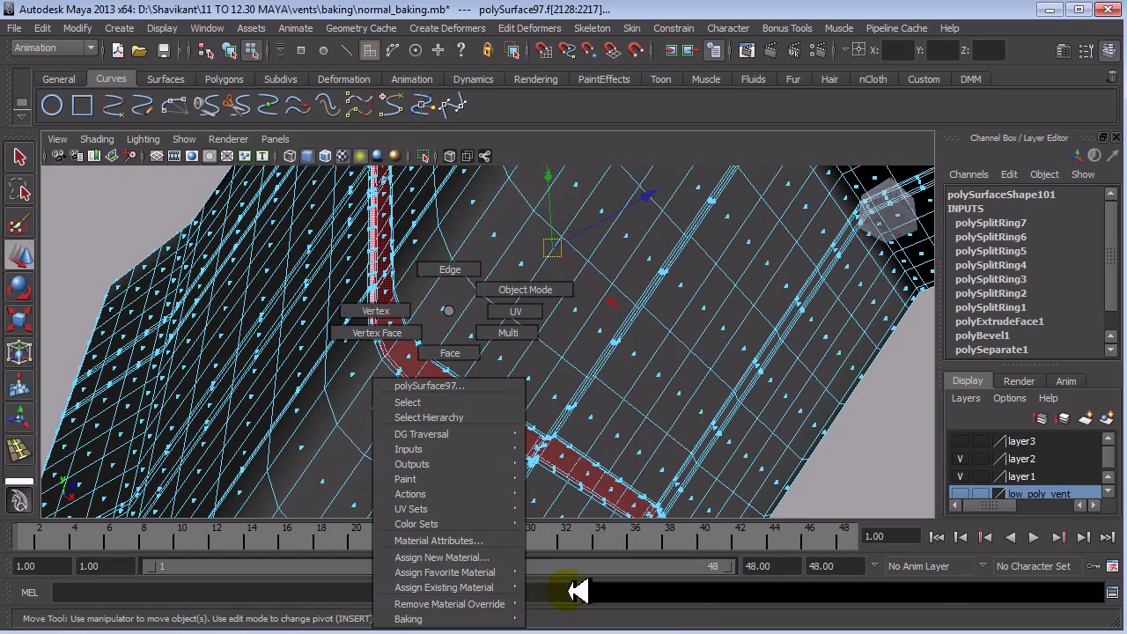
right_click_drag(498, 586, 586, 425)
Step: Select the vent's front face band by converting an edge selection to faces
mouse_move(586, 425)
left_mouse_down("alt")
mouse_move(624, 390)
mouse_move(485, 370)
mouse_move(498, 352)
left_mouse_up("alt")
left_click(498, 357)
right_click_drag(476, 349, 461, 431)
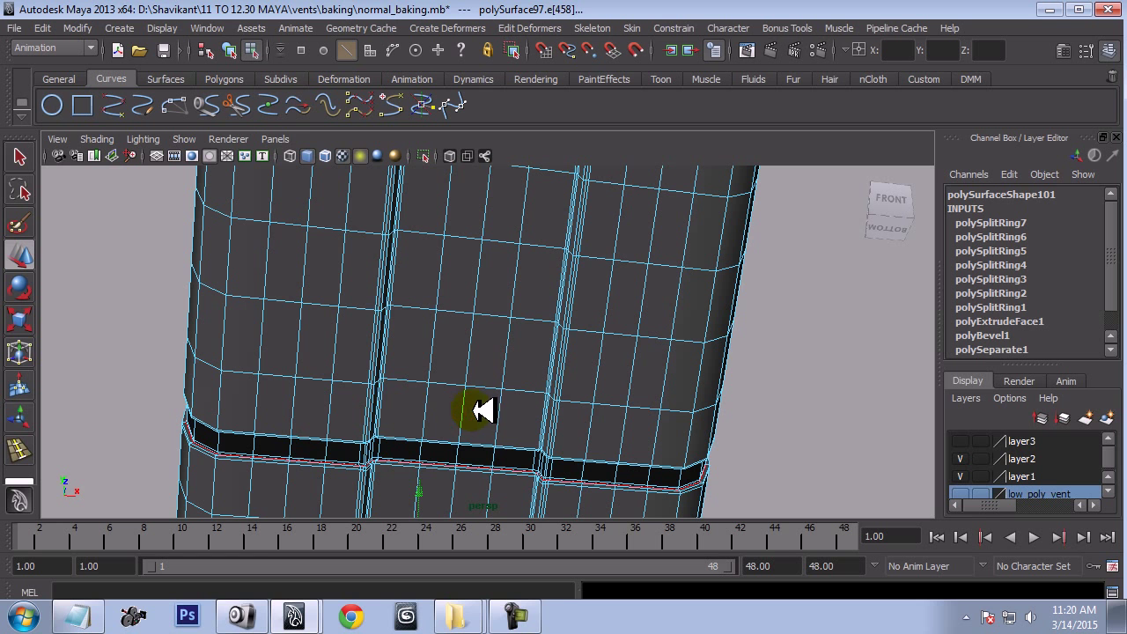
right_click_drag(495, 322, 502, 415, "ctrl")
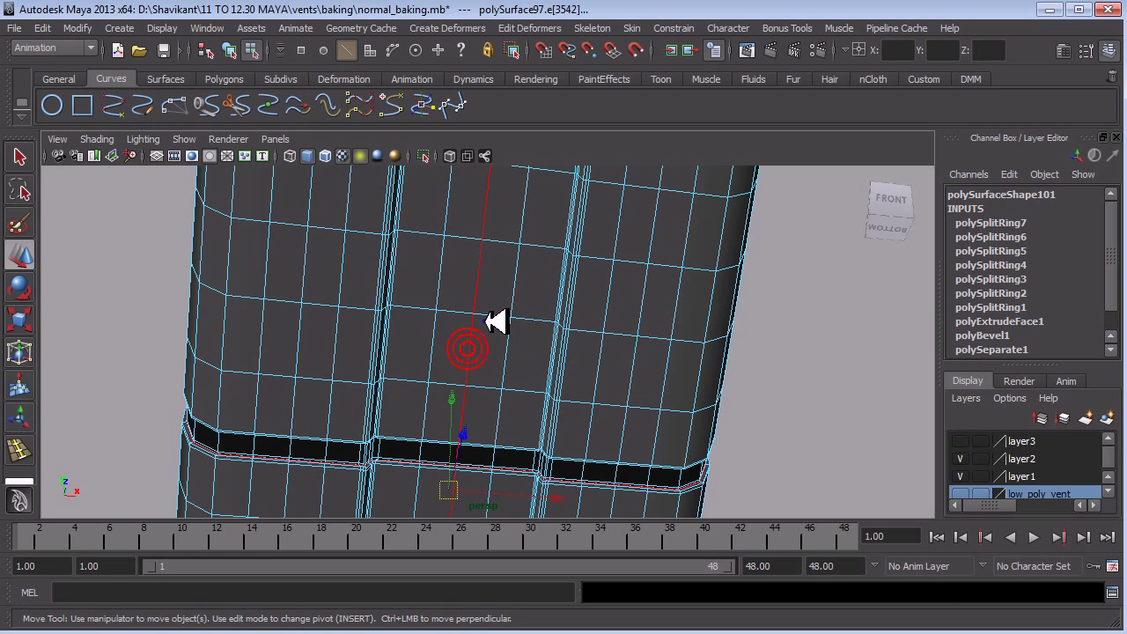
left_click_drag(503, 414, 436, 330, "alt")
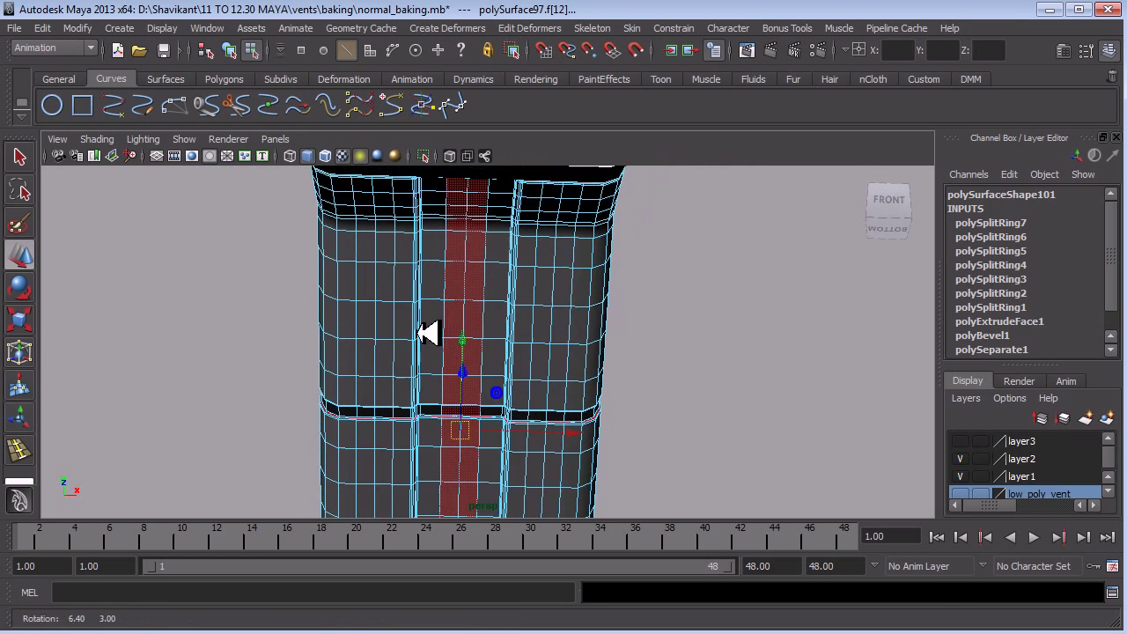
right_click_drag(435, 330, 527, 432, "alt")
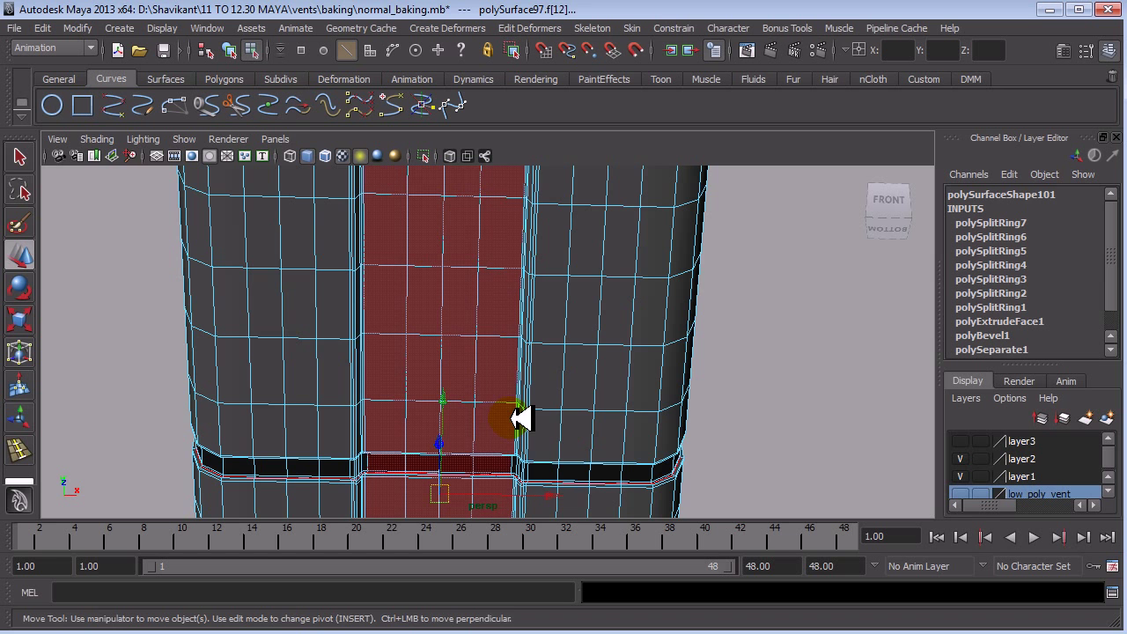
mouse_move(392, 305)
right_mouse_down("alt")
mouse_move(344, 382)
mouse_move(373, 382)
mouse_move(460, 327)
mouse_move(615, 459)
mouse_move(611, 423)
right_mouse_up("alt")
Step: Assign the lambert14SG material to the vertical face band and inspect the vent
key("F8")
right_click_drag(568, 251, 536, 282, "alt")
mouse_move(536, 281)
left_mouse_down("alt")
mouse_move(717, 414)
mouse_move(580, 419)
mouse_move(760, 428)
mouse_move(717, 355)
left_mouse_up("alt")
right_click_drag(717, 355, 736, 454, "alt")
mouse_move(736, 454)
left_mouse_down("alt")
mouse_move(893, 360)
mouse_move(611, 446)
mouse_move(684, 467)
mouse_move(607, 467)
mouse_move(692, 452)
mouse_move(549, 264)
mouse_move(523, 376)
mouse_move(563, 372)
mouse_move(596, 294)
mouse_move(695, 231)
left_mouse_up("alt")
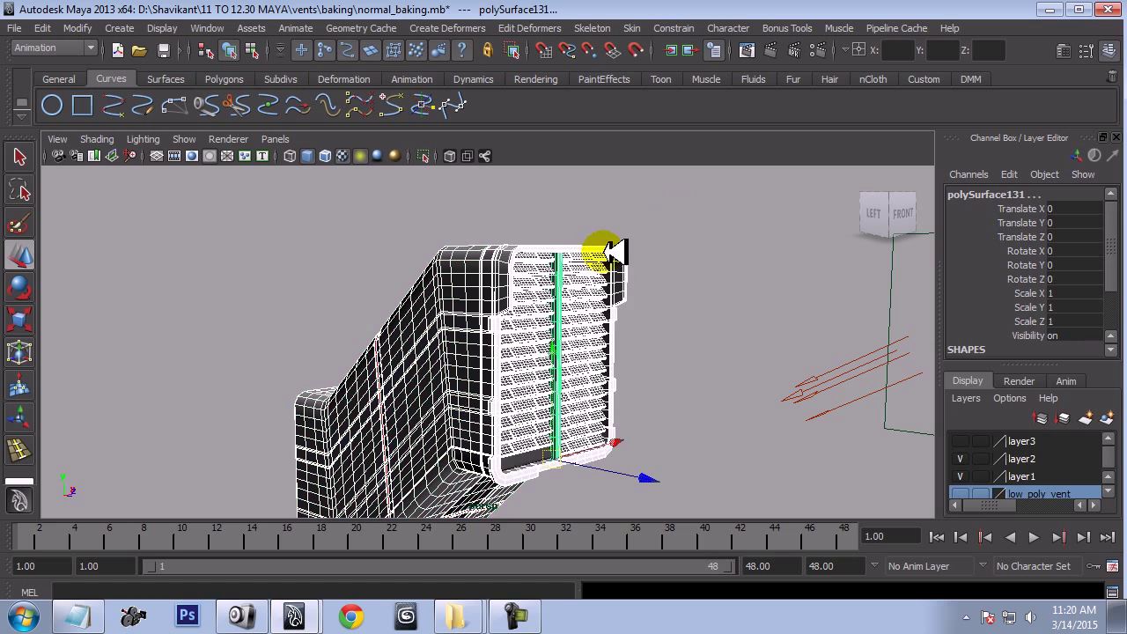
Step: Select all the vent parts and delete their construction history
left_click_drag(469, 435, 692, 222)
mouse_move(495, 324)
left_mouse_down("alt")
mouse_move(618, 290)
mouse_move(536, 259)
mouse_move(583, 365)
mouse_move(608, 370)
mouse_move(528, 346)
mouse_move(503, 377)
mouse_move(568, 329)
mouse_move(544, 259)
mouse_move(727, 426)
left_mouse_up("alt")
left_click(588, 317)
mouse_move(727, 426)
right_mouse_down("alt")
mouse_move(535, 327)
mouse_move(628, 365)
mouse_move(576, 483)
mouse_move(599, 396)
right_mouse_up("alt")
left_click(651, 201)
mouse_move(465, 467)
left_mouse_down()
mouse_move(448, 452)
mouse_move(526, 253)
left_mouse_up()
mouse_move(527, 253)
right_mouse_down("shift")
mouse_move(515, 253)
mouse_move(520, 492)
mouse_move(495, 362)
mouse_move(528, 238)
mouse_move(516, 252)
right_mouse_up("shift")
left_click(42, 28)
mouse_move(90, 226)
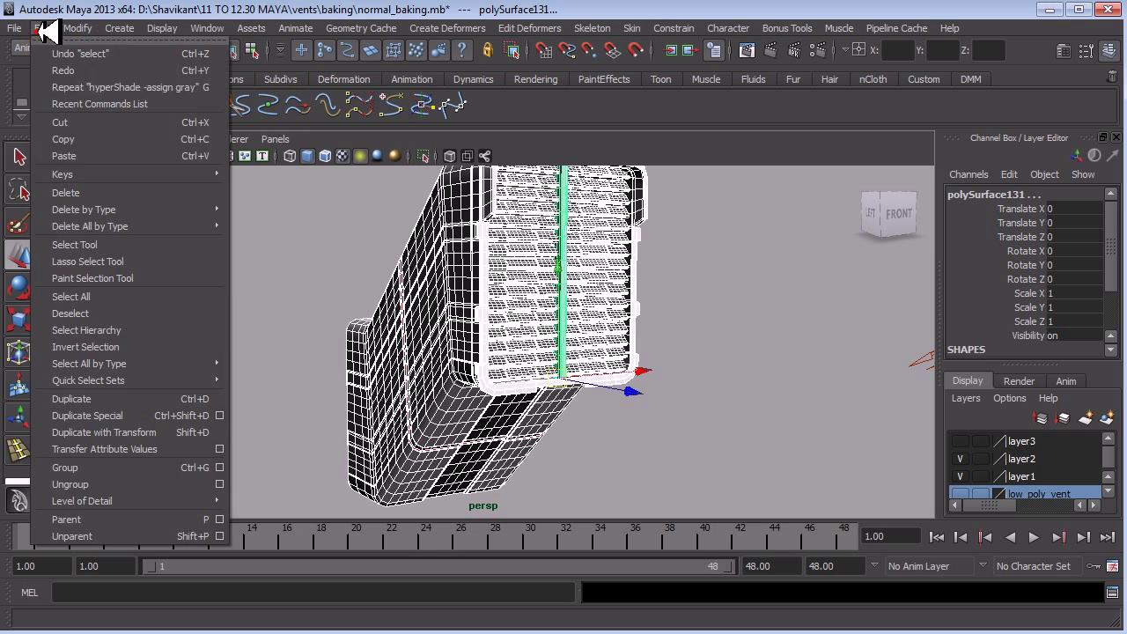
left_click(295, 214)
mouse_move(576, 245)
right_mouse_down("shift")
mouse_move(592, 278)
mouse_move(611, 440)
mouse_move(594, 496)
mouse_move(593, 447)
mouse_move(604, 490)
right_mouse_up("shift")
Step: Combine the vent parts into one low_poly mesh and show the low_poly_vent layer
left_click(717, 401)
mouse_move(717, 399)
left_mouse_down("alt")
mouse_move(570, 368)
mouse_move(617, 377)
left_mouse_up("alt")
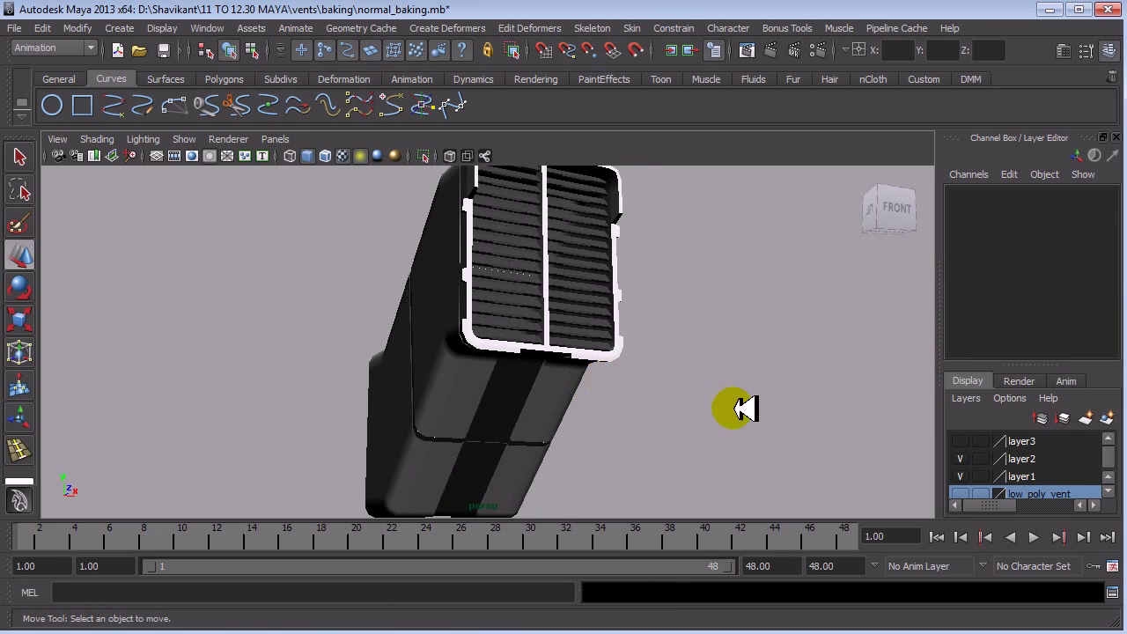
left_click(961, 492)
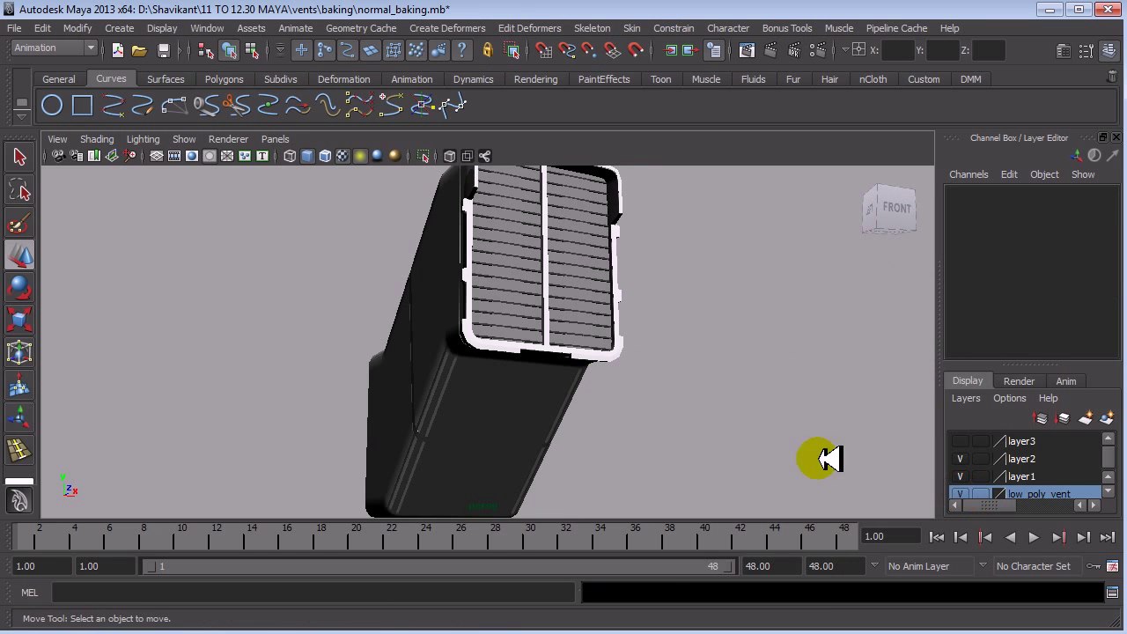
left_click(535, 385)
mouse_move(528, 385)
left_mouse_down("alt")
mouse_move(558, 396)
mouse_move(699, 382)
left_mouse_up("alt")
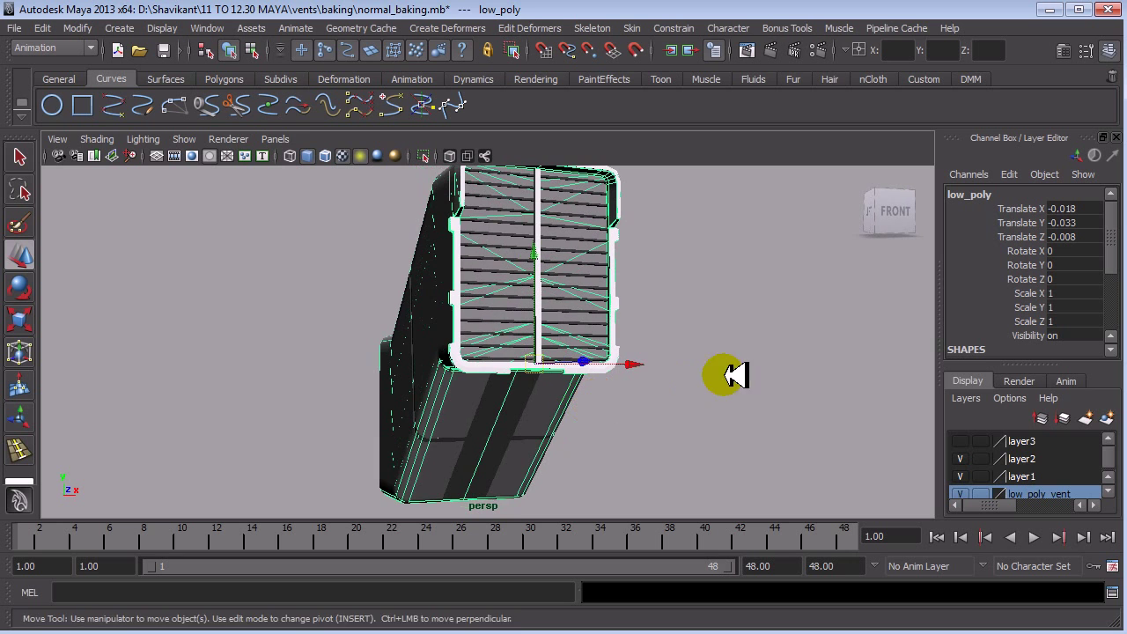
Step: Switch the menu set to Rendering
left_click(53, 47)
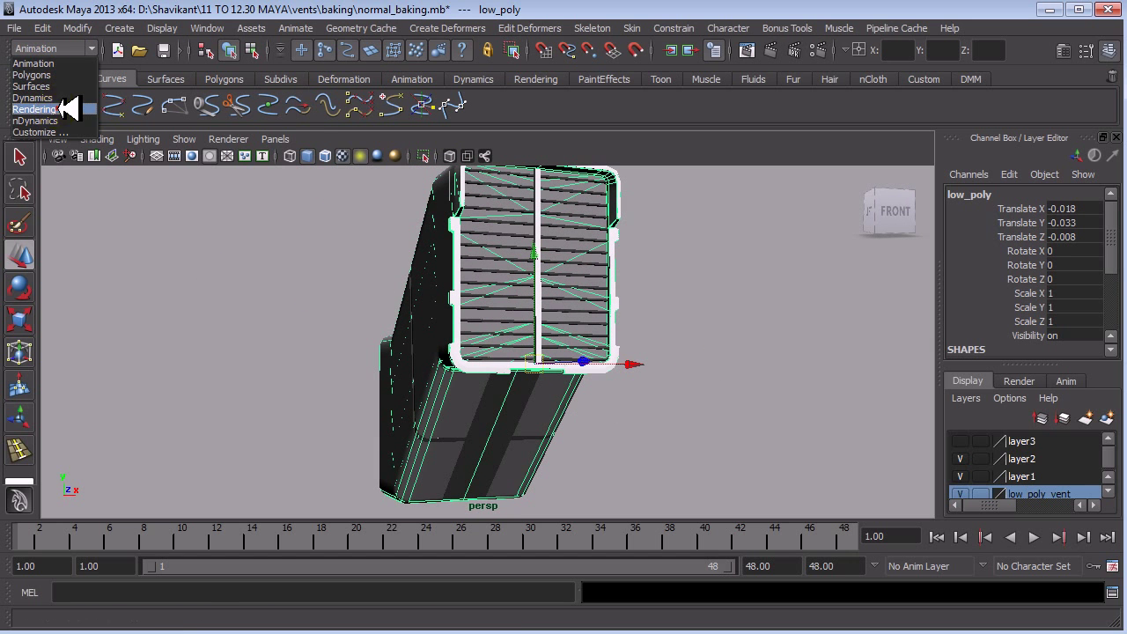
left_click(67, 109)
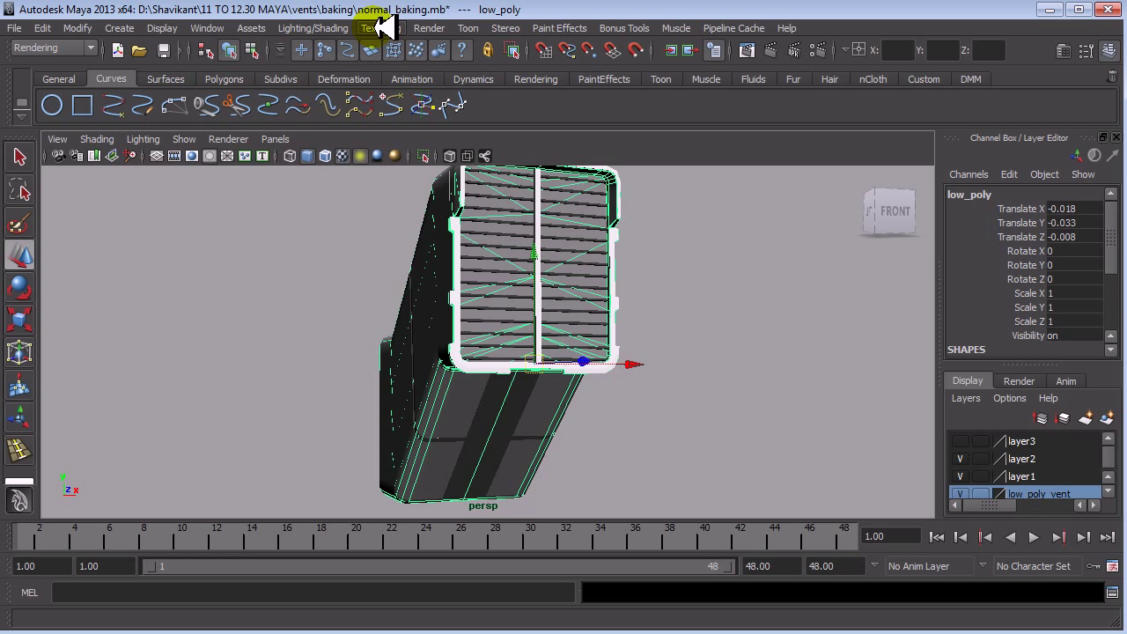
left_click(335, 27)
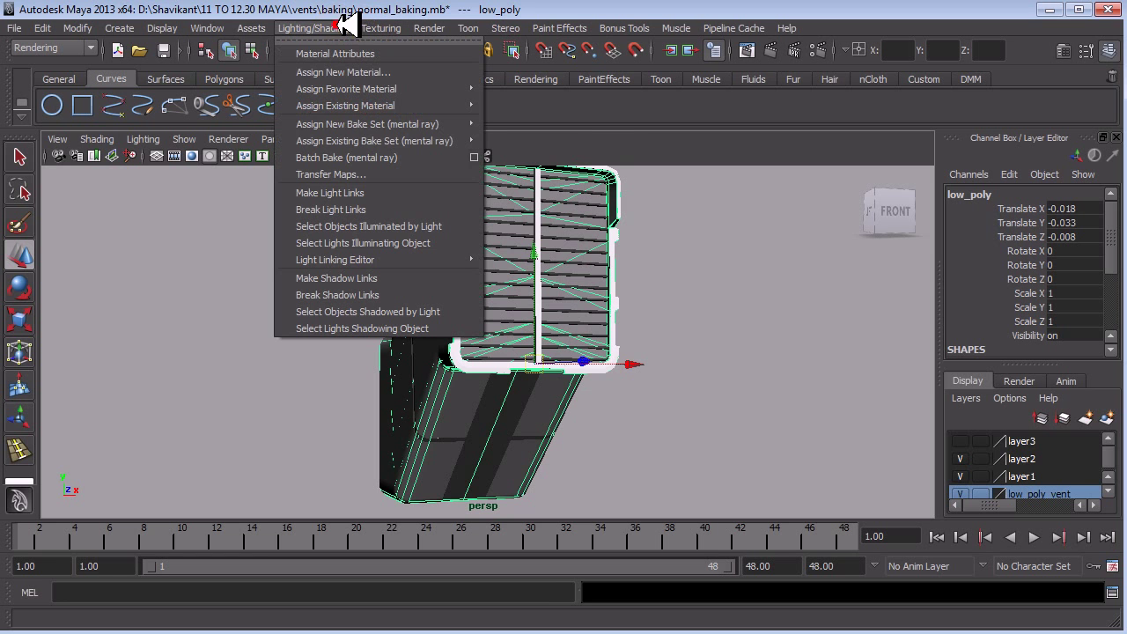
Step: In Transfer Maps for low_polyShape, replace the Normal output with a Diffuse color map
left_click(396, 174)
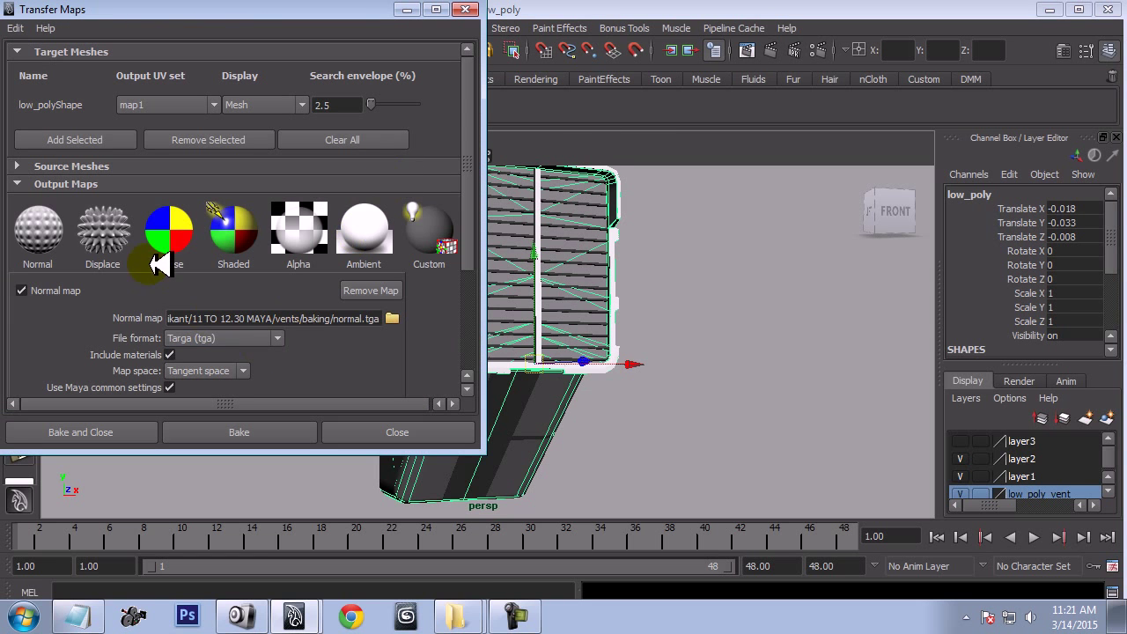
scroll(202, 282, "down", 2)
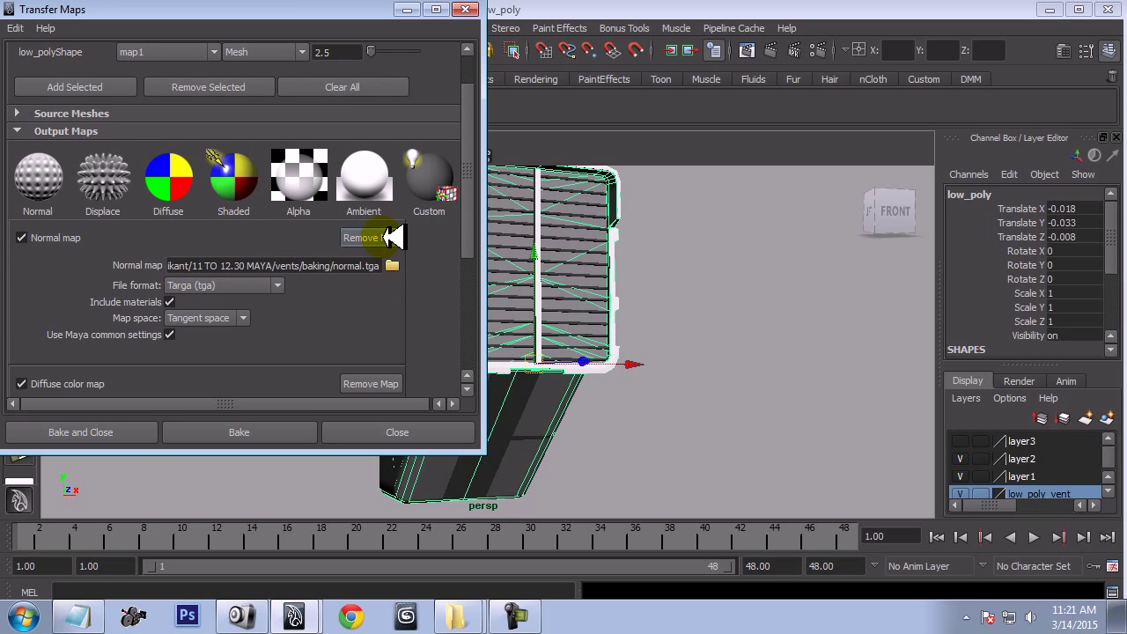
left_click(392, 237)
left_click(392, 233)
left_click(171, 224)
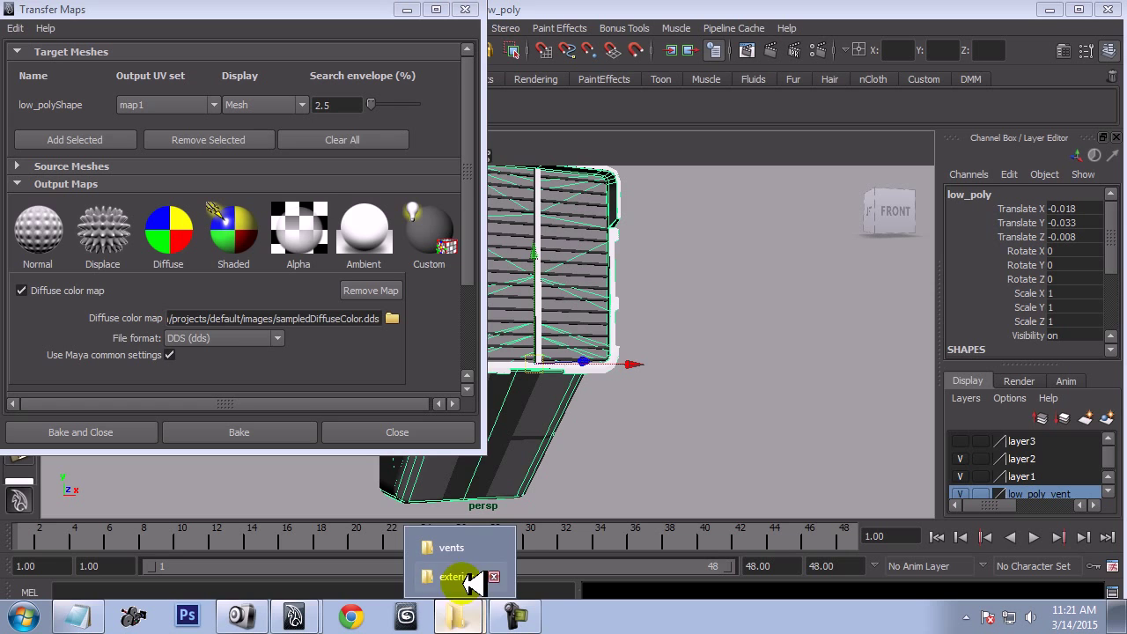
Step: Open the vents baking folder in Explorer and copy its full path
left_click(447, 552)
scroll(516, 428, "down", 3)
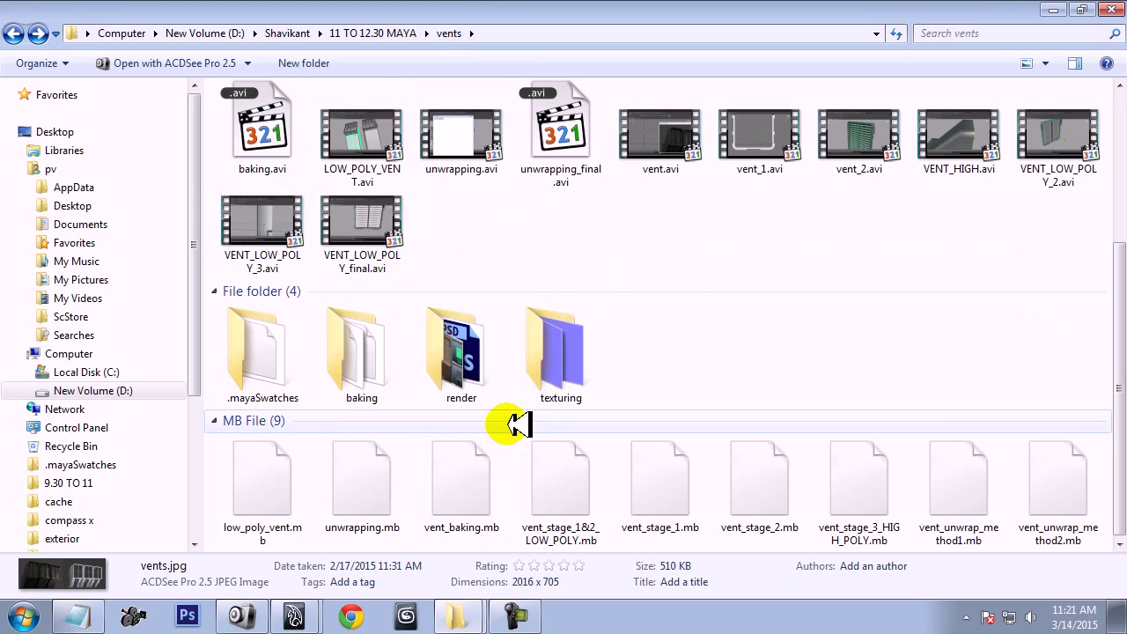
double_click(361, 352)
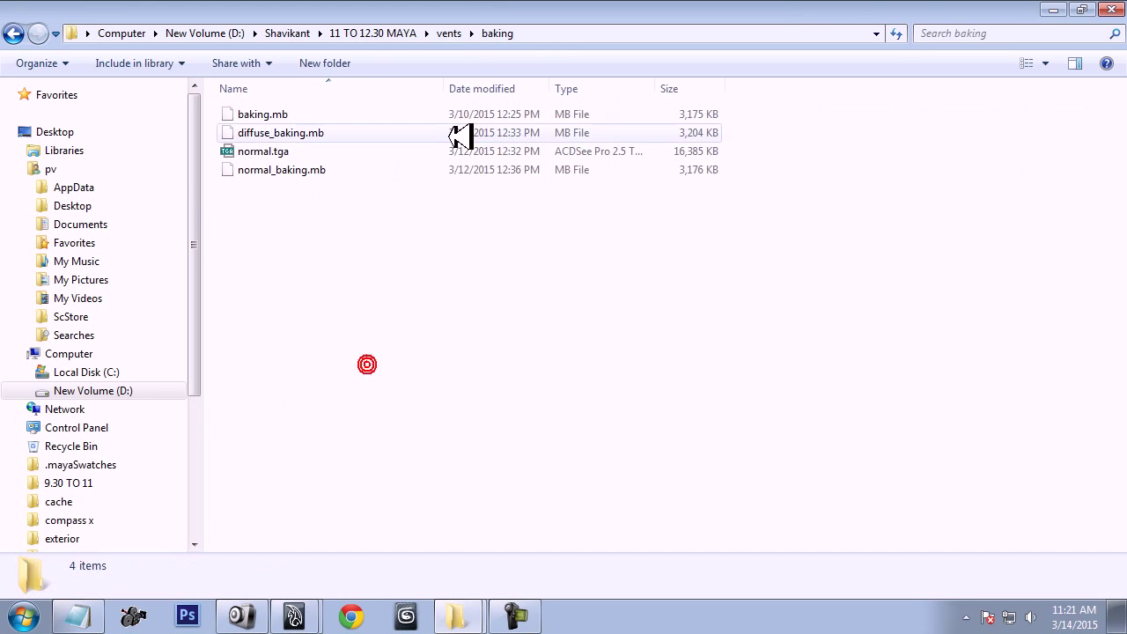
left_click(539, 33)
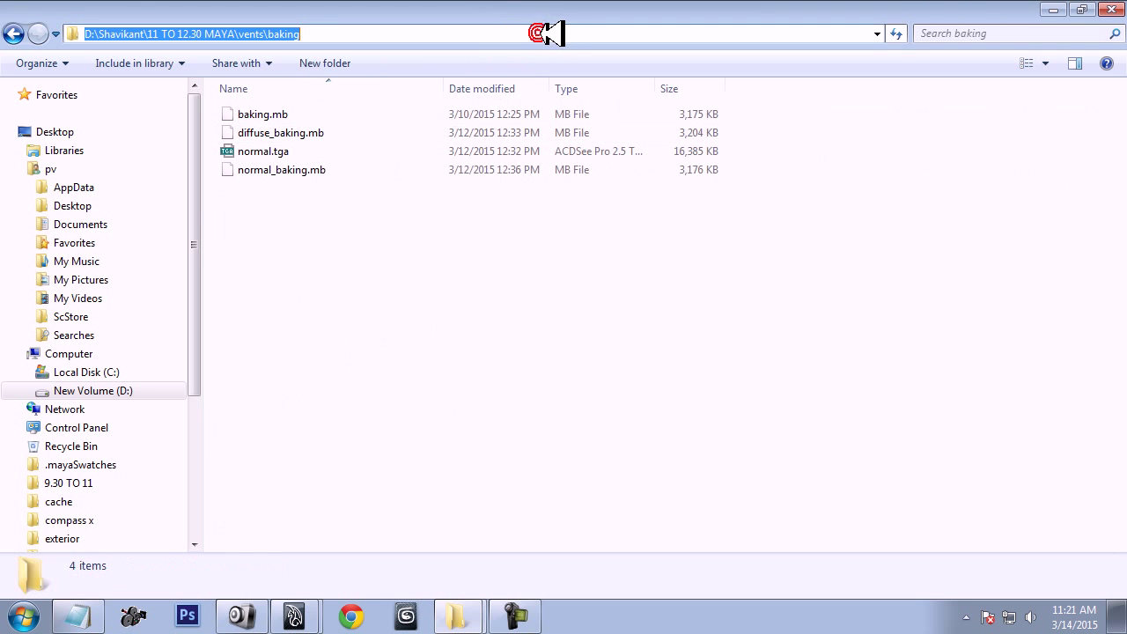
left_click(1053, 9)
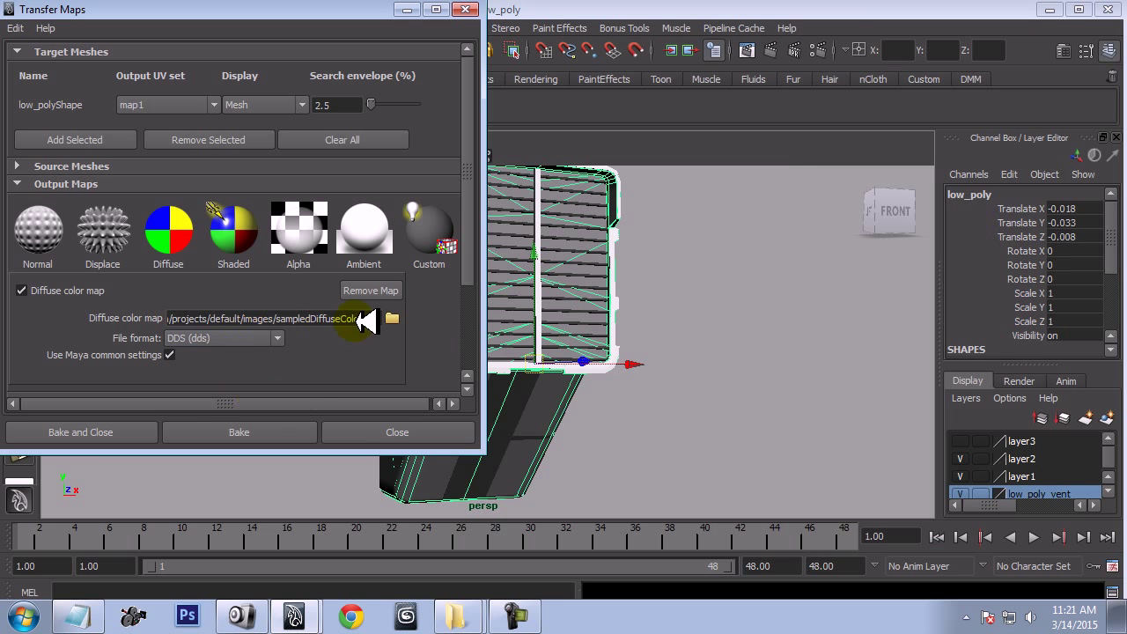
Step: Set the Diffuse map output file to diffuse_map.tga in the baking folder, Targa format
left_click(388, 318)
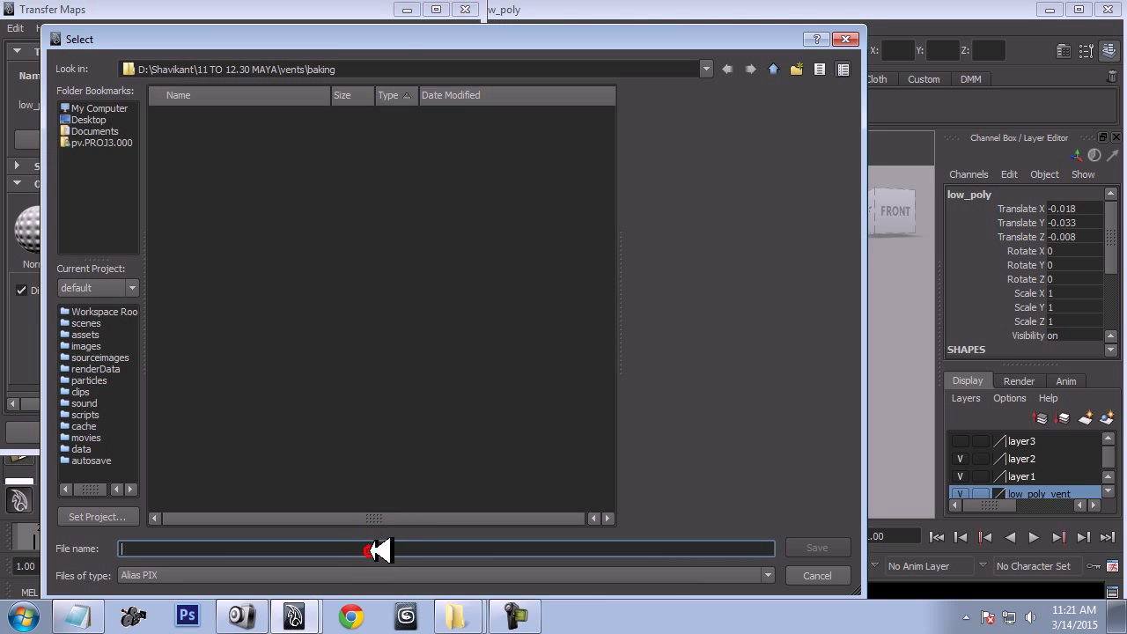
type("D:\\Shavikant\\11 TO 12.30 MAYA\\vents\\baking")
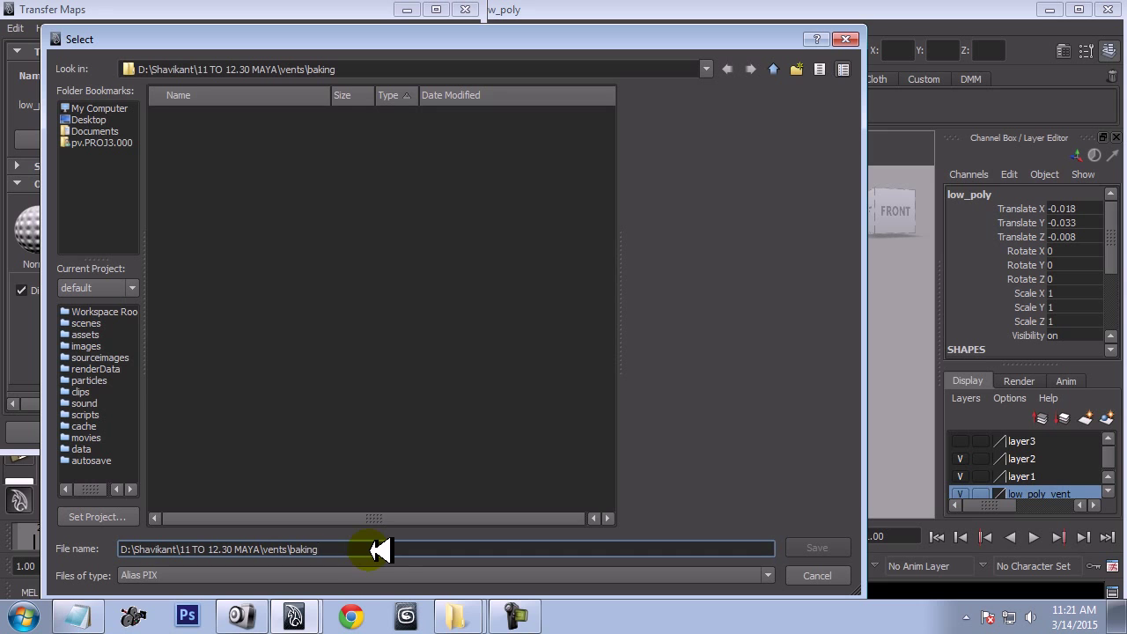
left_click(382, 575)
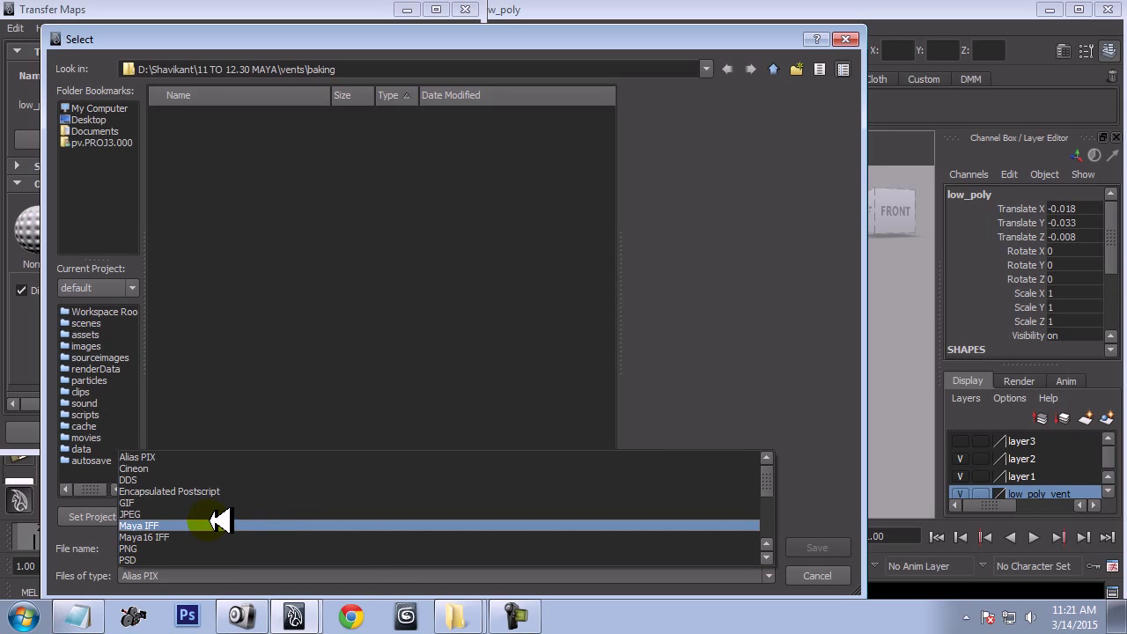
scroll(220, 520, "down", 3)
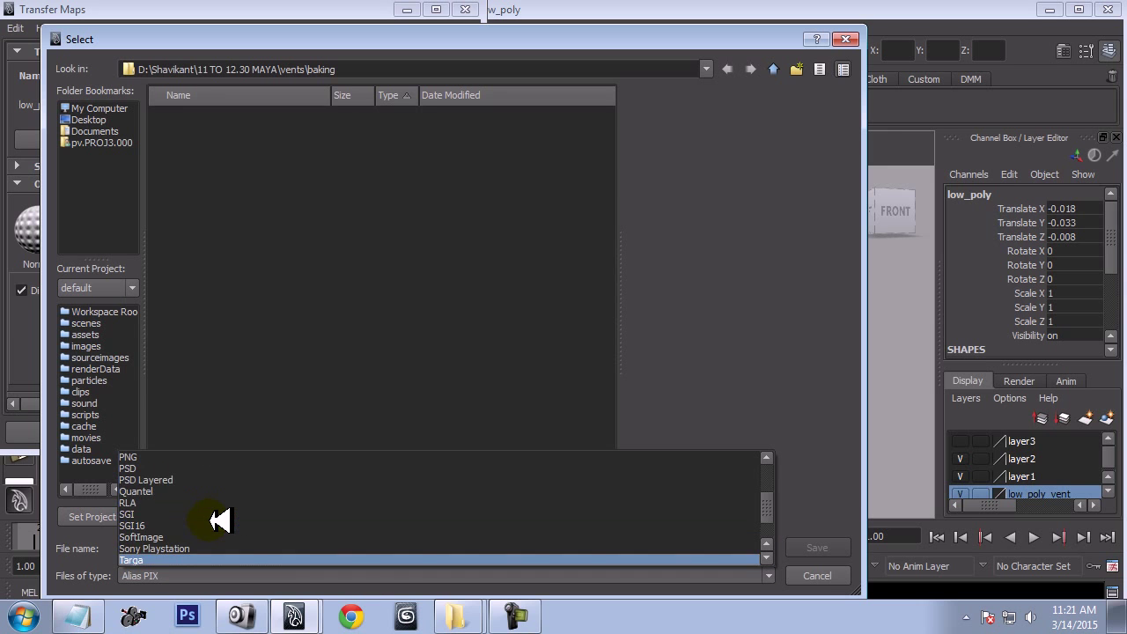
left_click(191, 559)
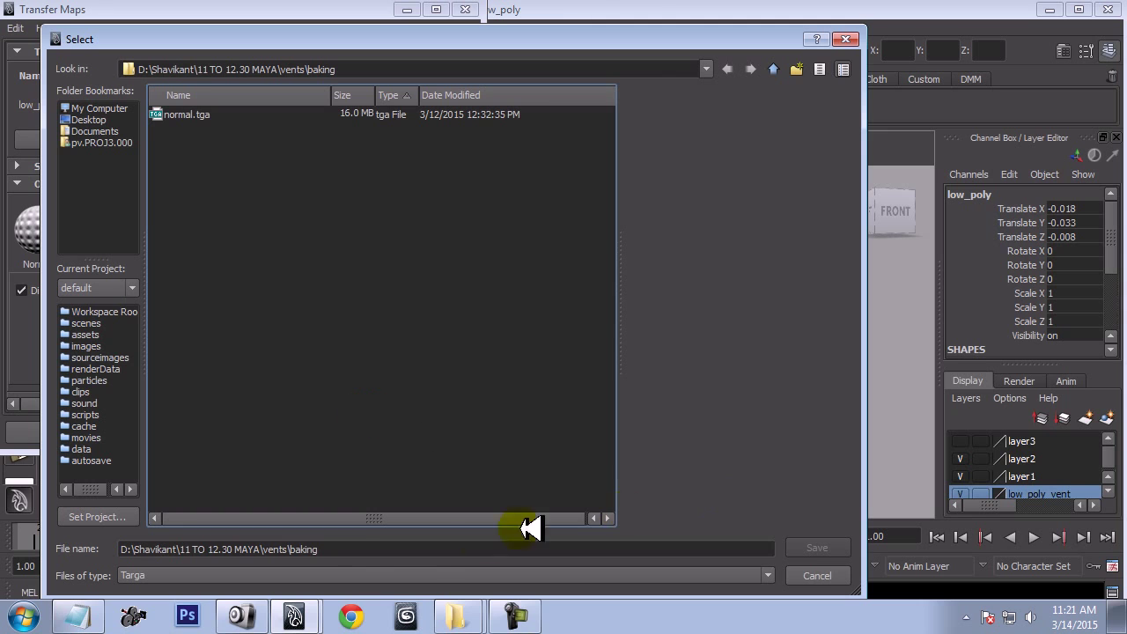
left_click_drag(335, 552, 90, 550)
type("diffuse")
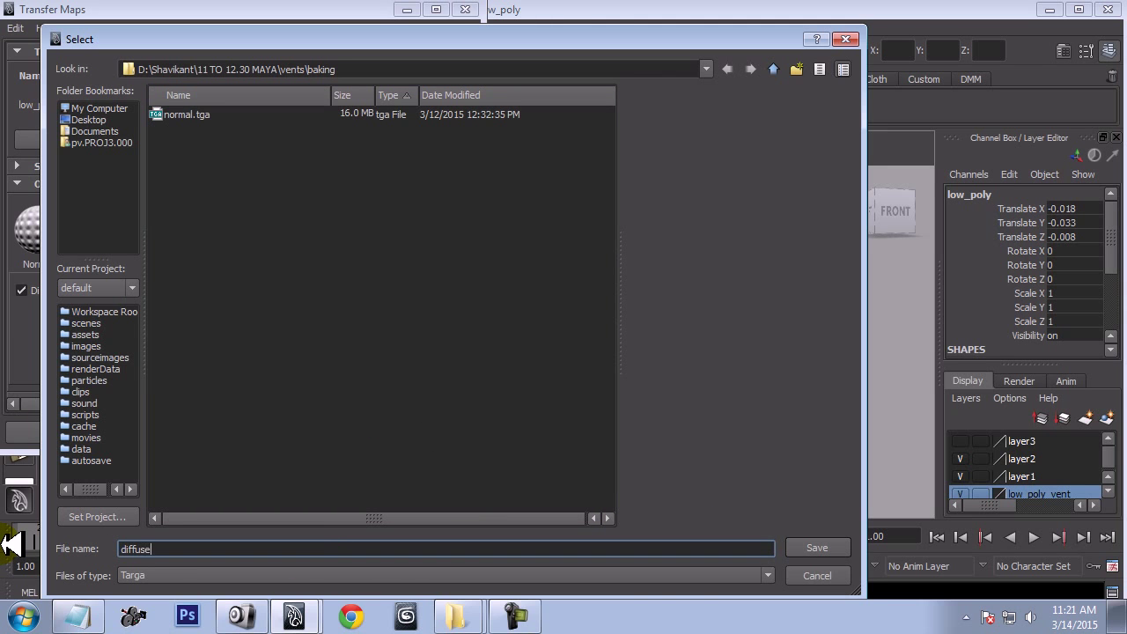
left_click(817, 549)
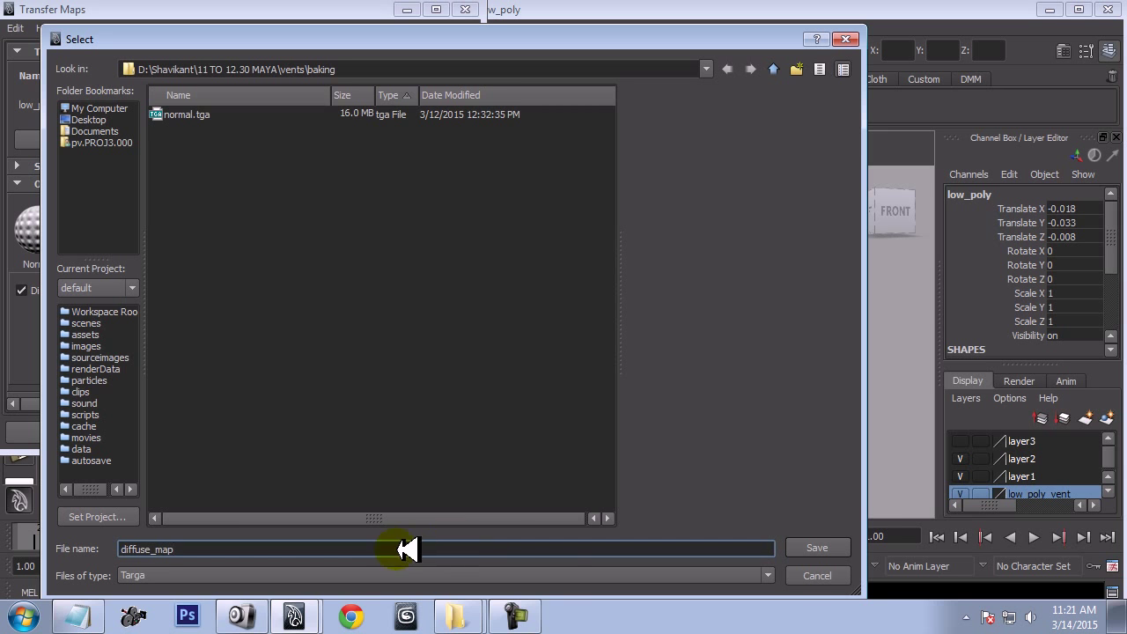
left_click(835, 547)
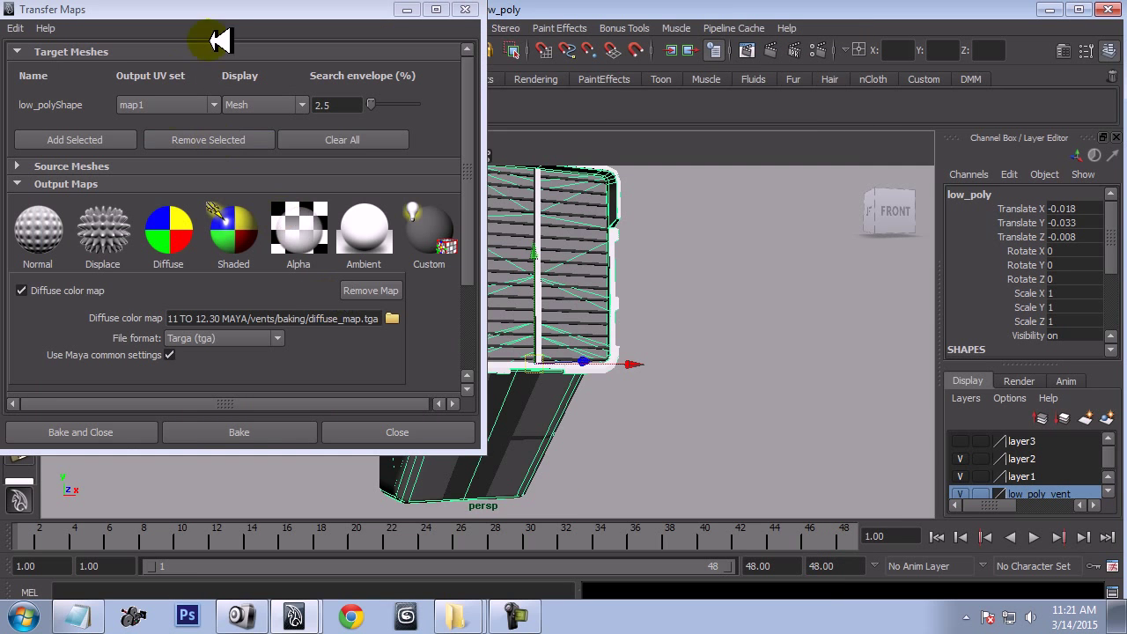
Step: Add the high-poly mesh polySurfaceShape136 as the transfer's source mesh
left_click_drag(244, 7, 816, 132)
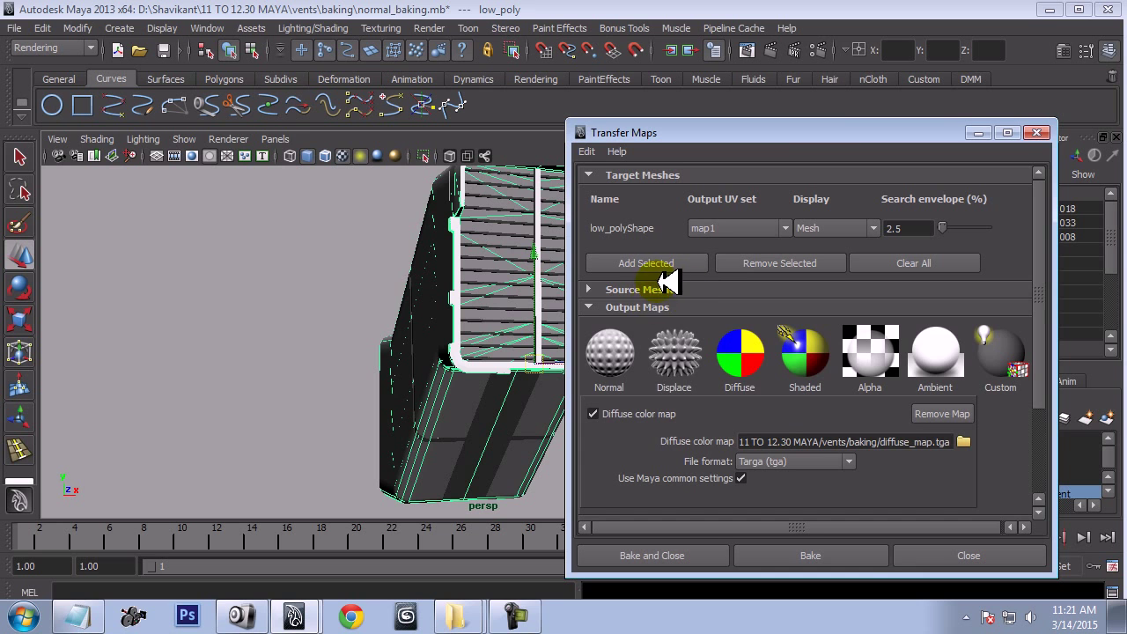
left_click(665, 293)
left_click(466, 323)
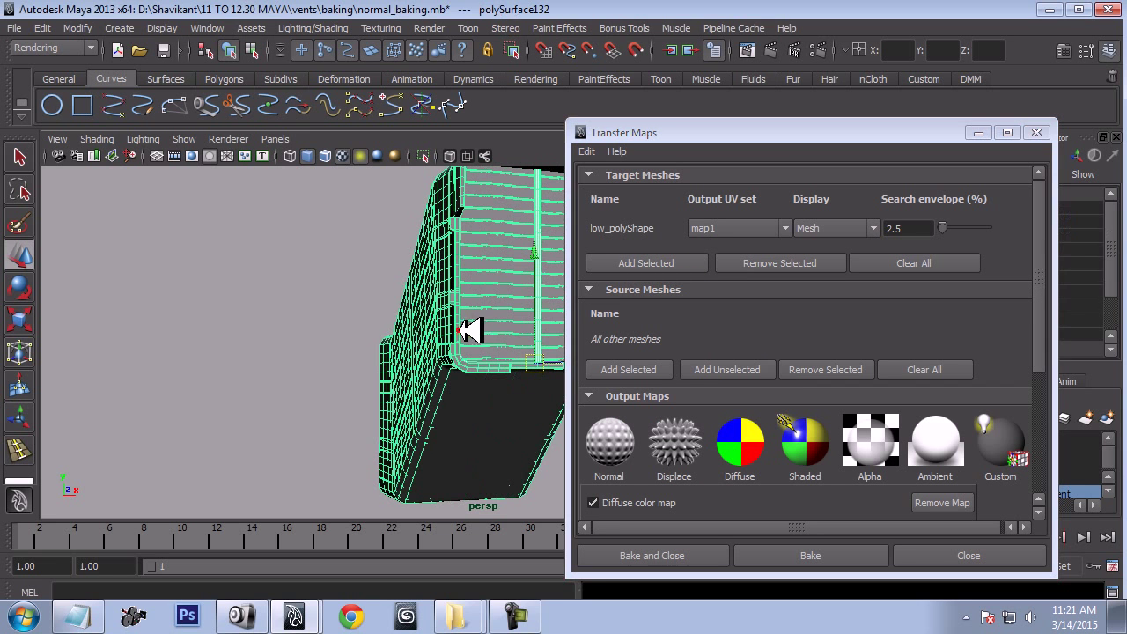
left_click(667, 368)
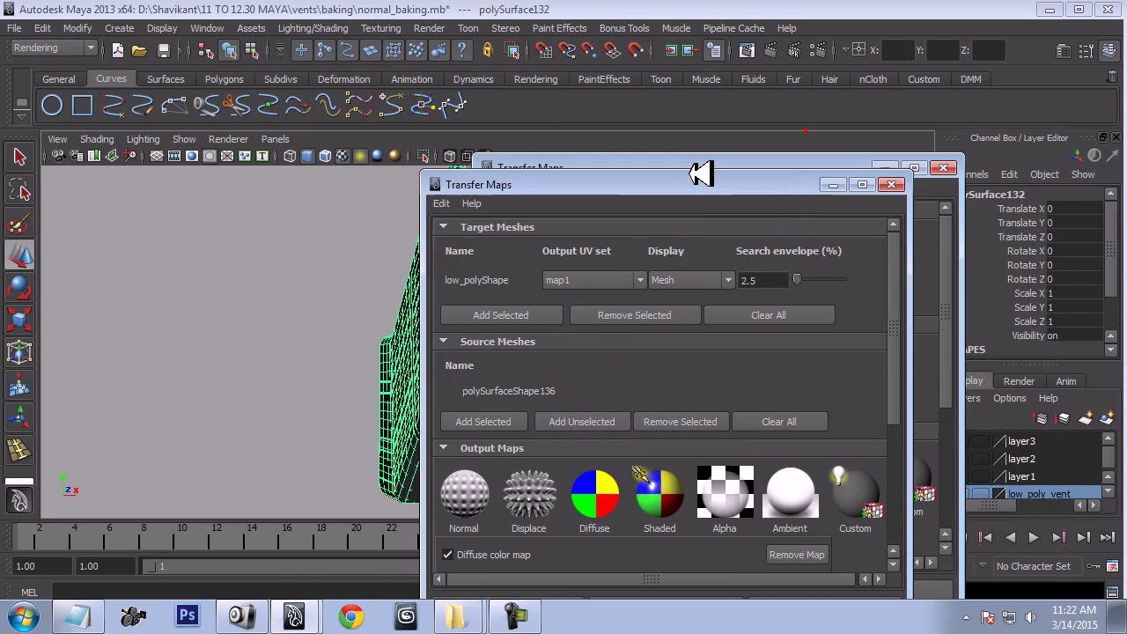
left_click_drag(809, 152, 174, 320)
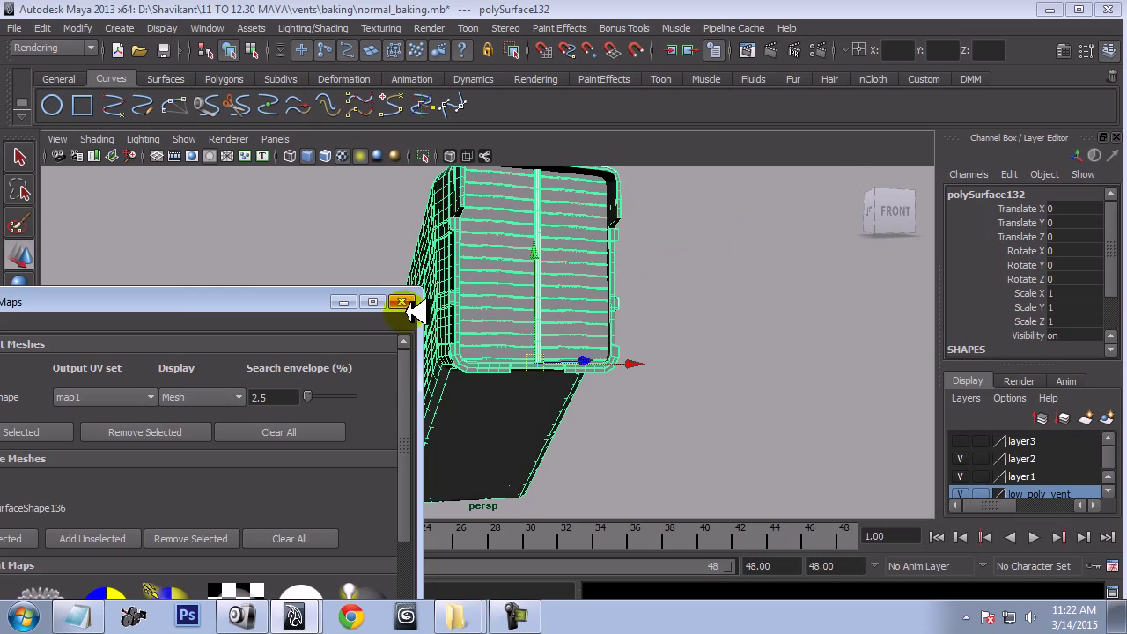
left_click_drag(598, 346, 744, 302, "alt")
mouse_move(257, 299)
left_mouse_down()
mouse_move(462, 165)
mouse_move(457, 126)
mouse_move(419, 132)
left_mouse_up()
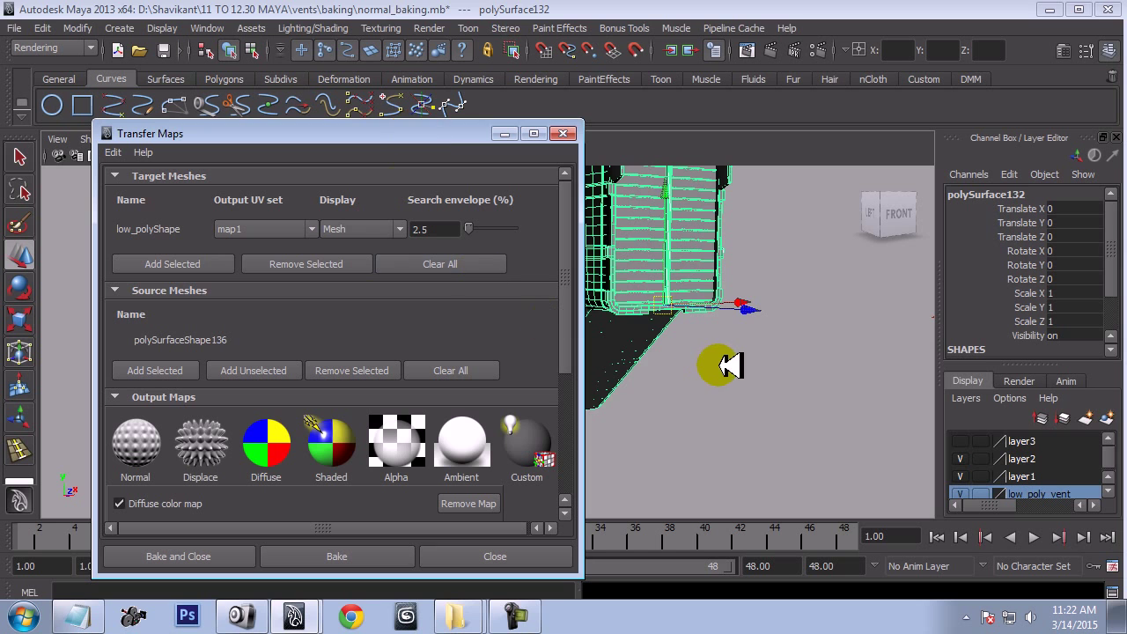
mouse_move(682, 344)
left_mouse_down("alt")
mouse_move(676, 400)
mouse_move(664, 399)
left_mouse_up("alt")
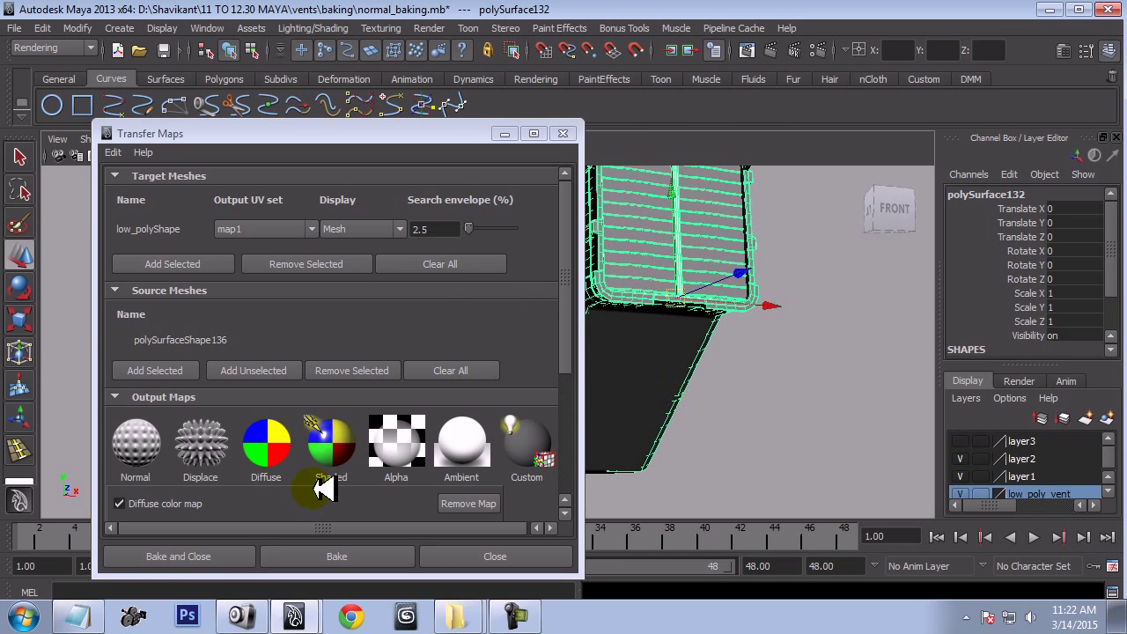
Step: Set Maya Common Output sampling quality to Medium (4x4)
scroll(378, 428, "down", 2)
scroll(384, 435, "down", 3)
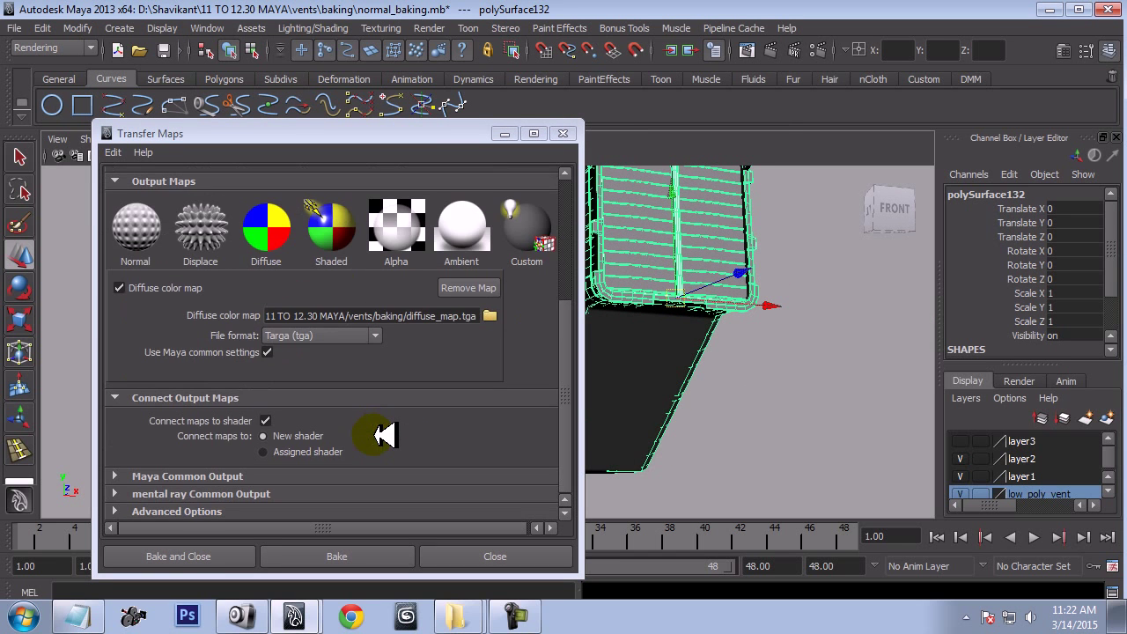
left_click(302, 493)
scroll(374, 453, "down", 3)
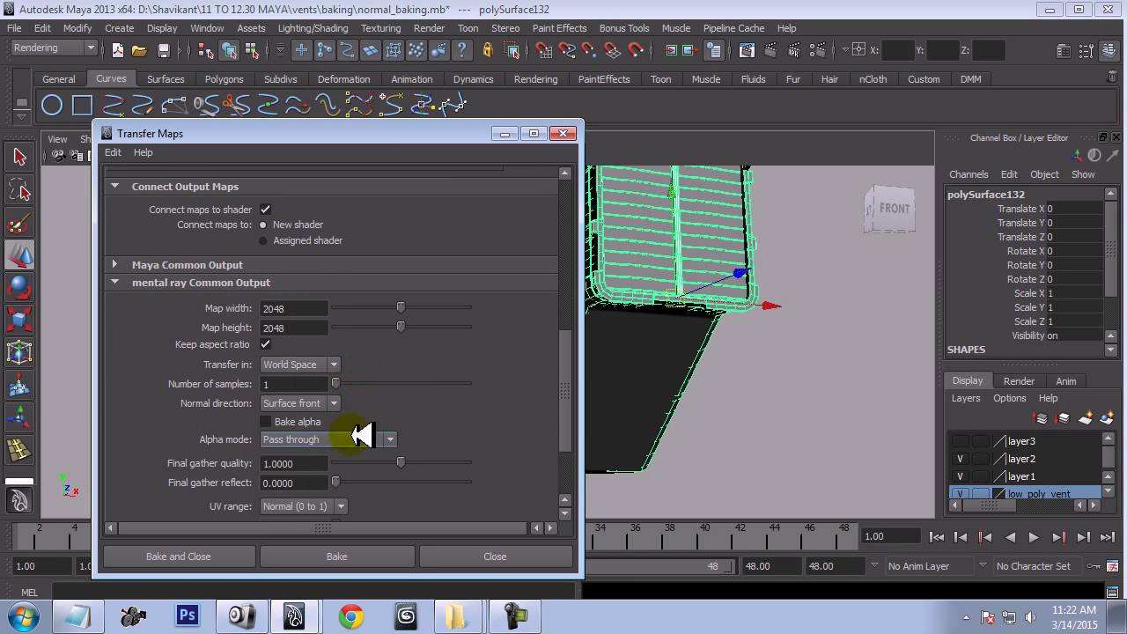
left_click(331, 265)
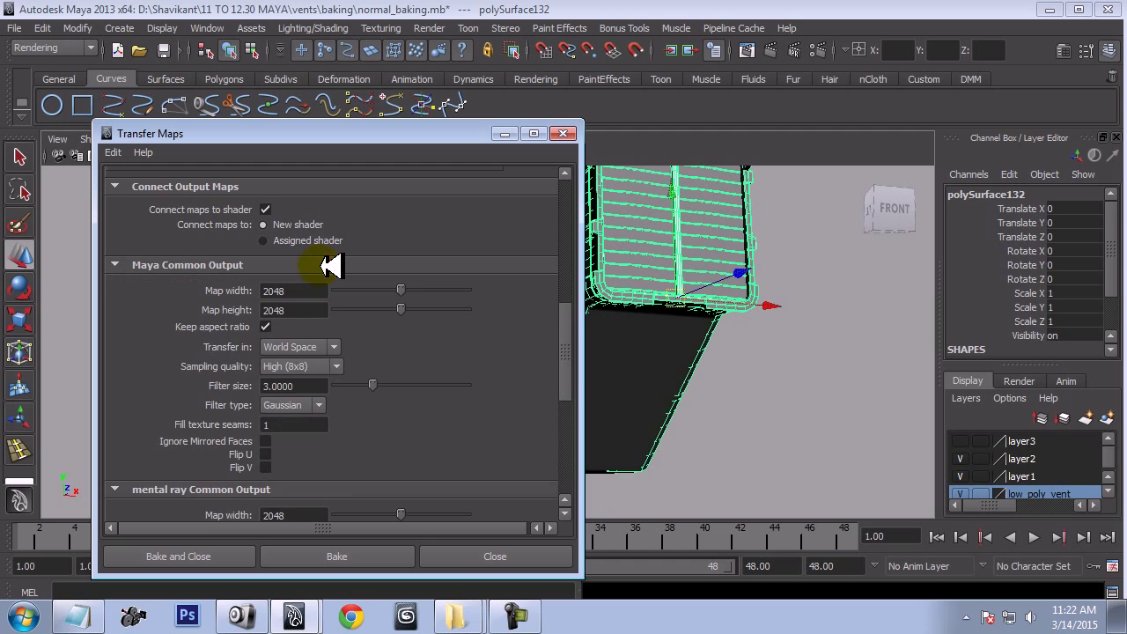
left_click(326, 366)
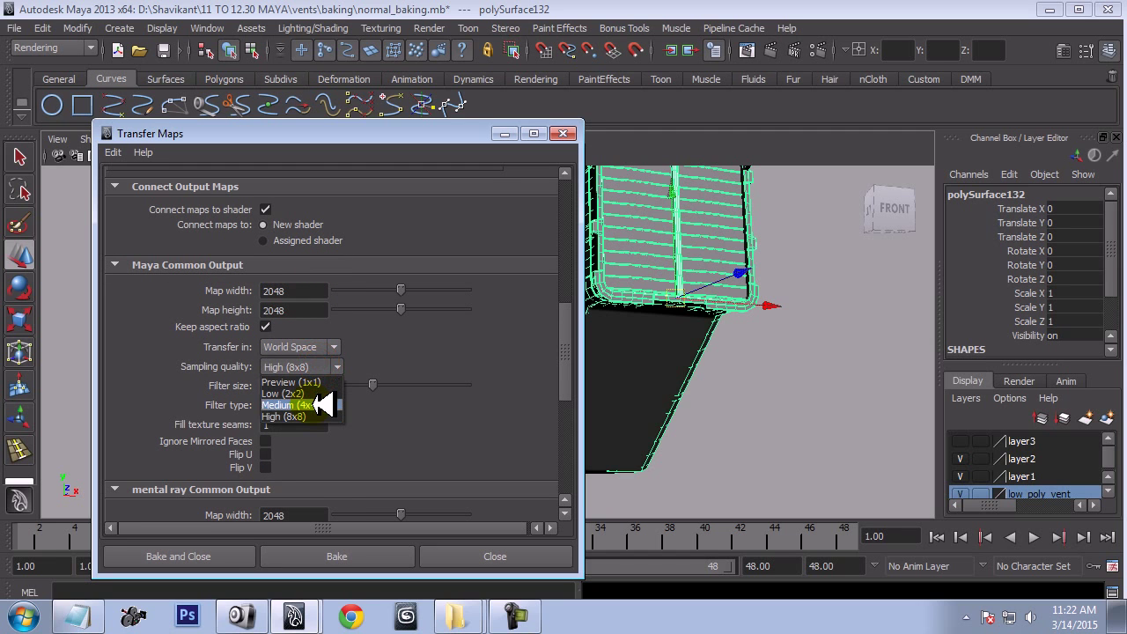
left_click(317, 404)
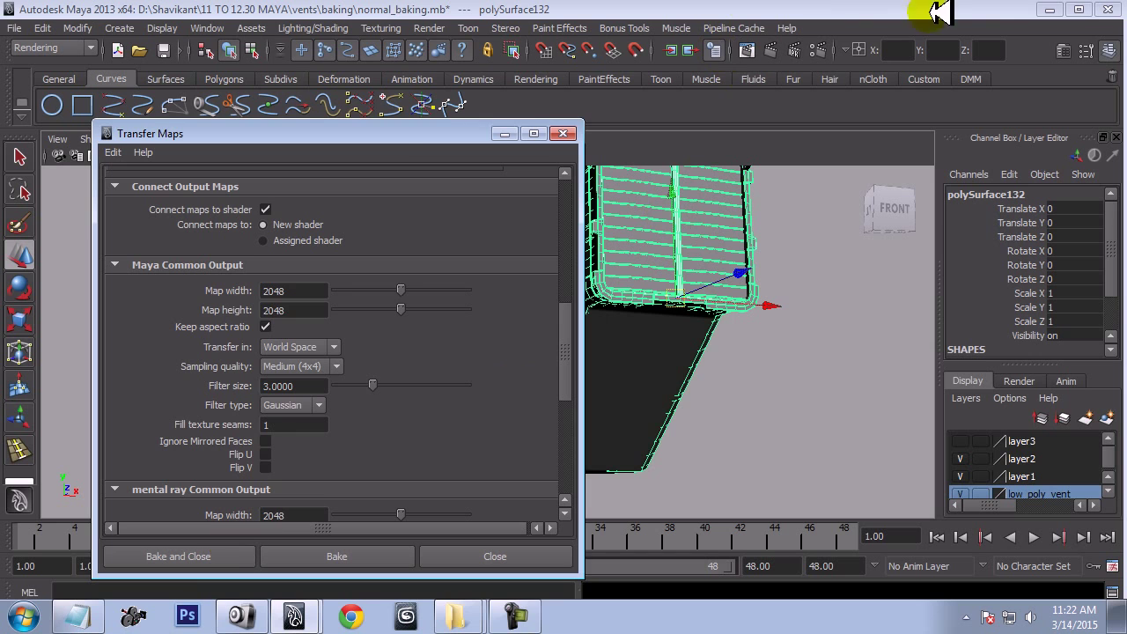
left_click_drag(395, 158, 475, 72)
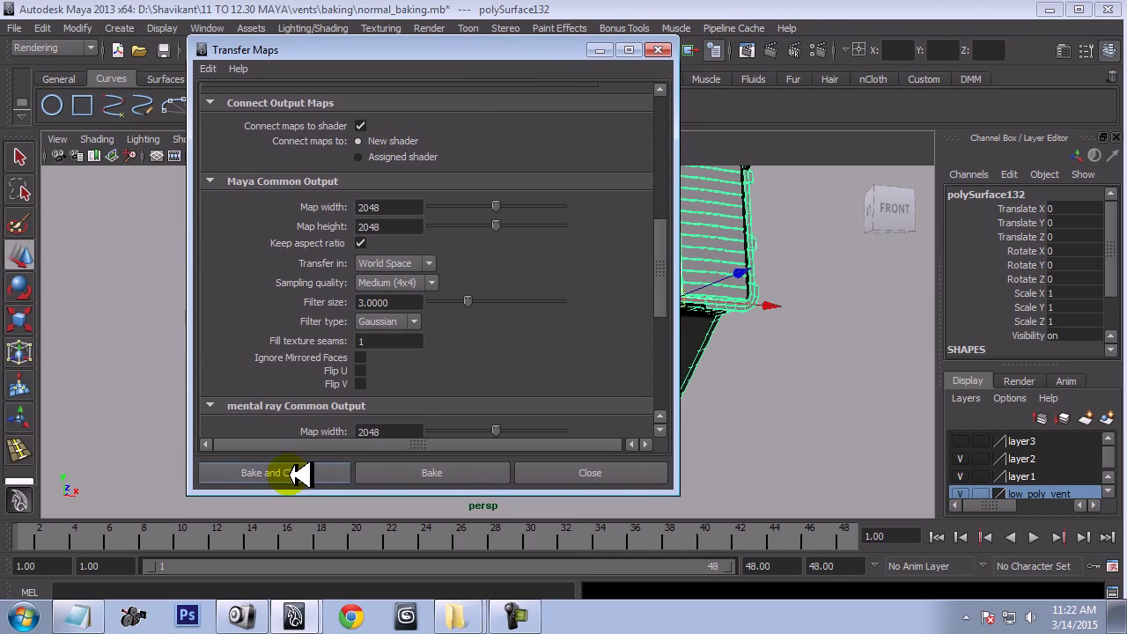
Step: Bake the diffuse map onto the low-poly vent and set the viewport background to black
left_click(277, 477)
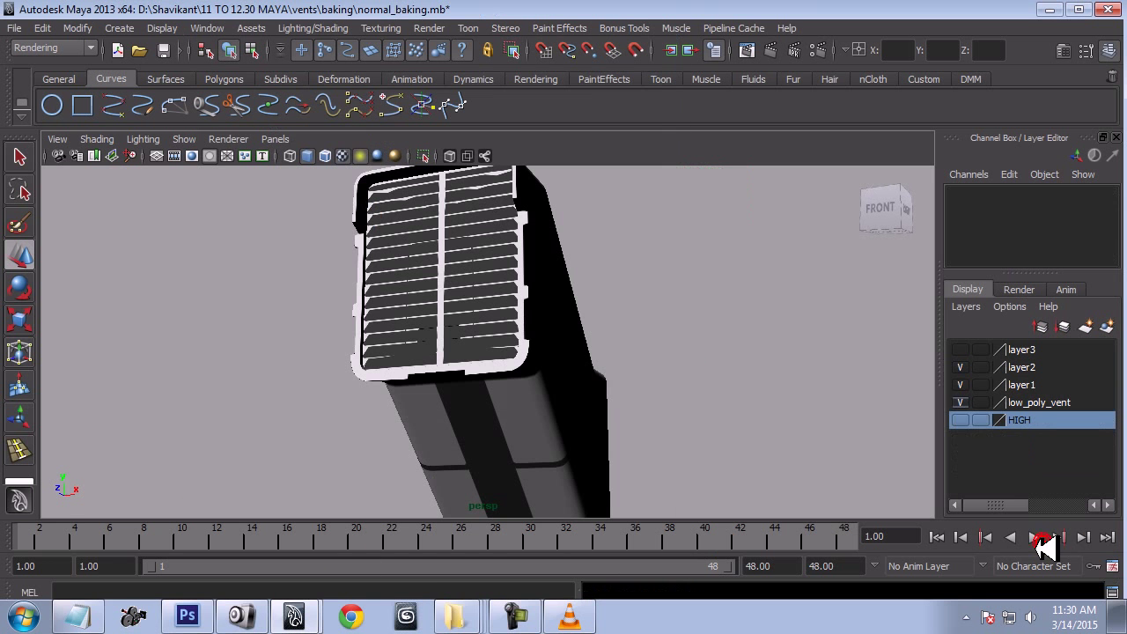
mouse_move(526, 333)
left_mouse_down("alt")
mouse_move(540, 360)
mouse_move(749, 322)
mouse_move(767, 360)
mouse_move(556, 297)
left_mouse_up("alt")
mouse_move(510, 360)
left_mouse_down("alt")
mouse_move(586, 442)
mouse_move(636, 369)
left_mouse_up("alt")
key("alt+b")
key("alt+b")
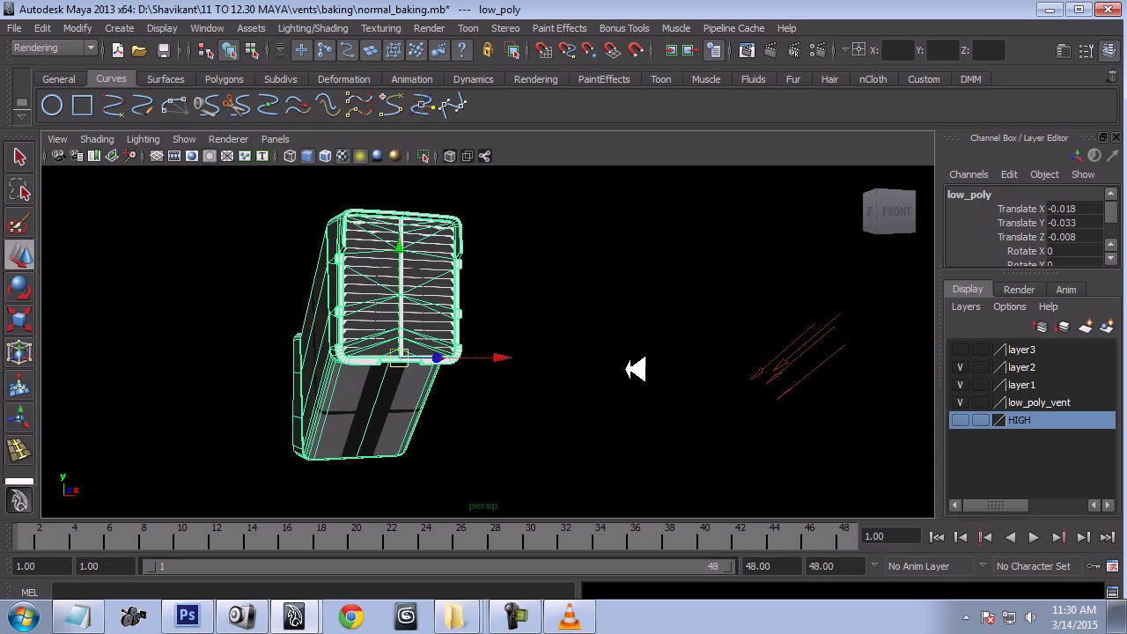
left_click(578, 452)
mouse_move(579, 452)
left_mouse_down("alt")
mouse_move(534, 447)
mouse_move(610, 421)
mouse_move(528, 395)
mouse_move(516, 434)
mouse_move(523, 377)
left_mouse_up("alt")
Step: Place directionalLight2 at -5.399, 13.753, -17.195 with Rotate X -38.72
left_click(688, 244)
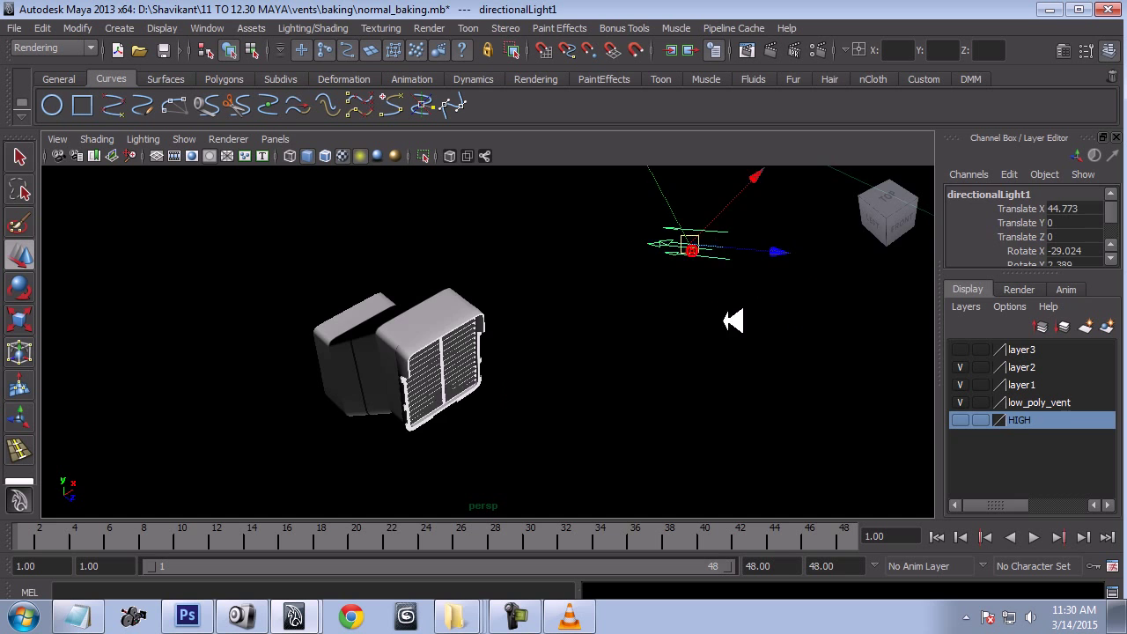
left_click_drag(688, 245, 701, 321, "alt")
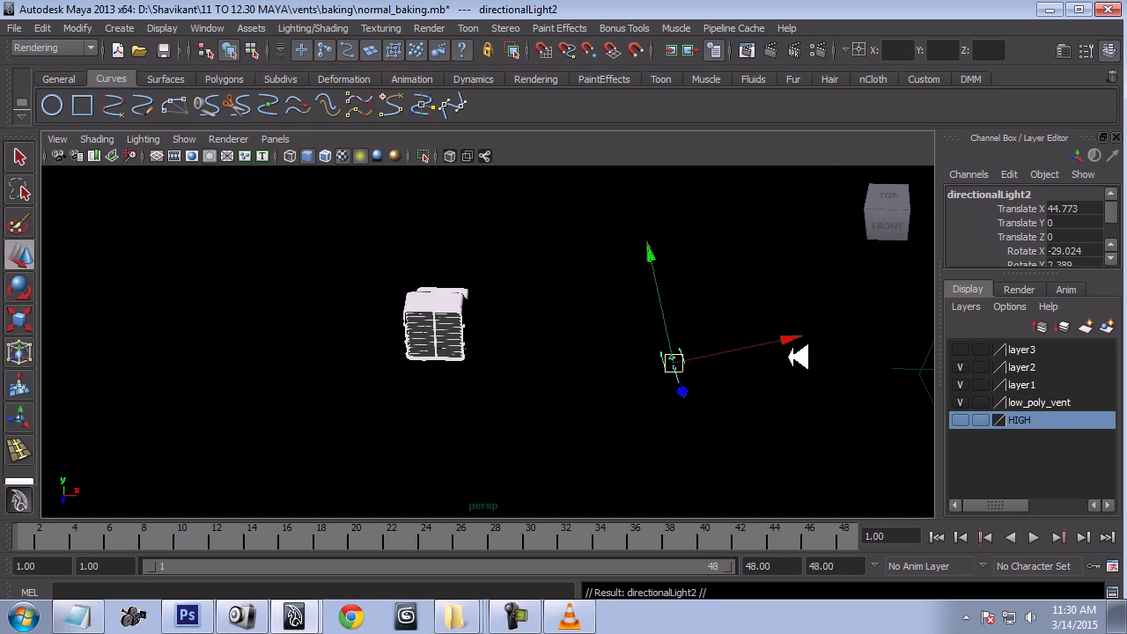
key("e")
mouse_move(511, 440)
left_mouse_down("alt")
mouse_move(566, 410)
mouse_move(661, 402)
mouse_move(512, 414)
left_mouse_up("alt")
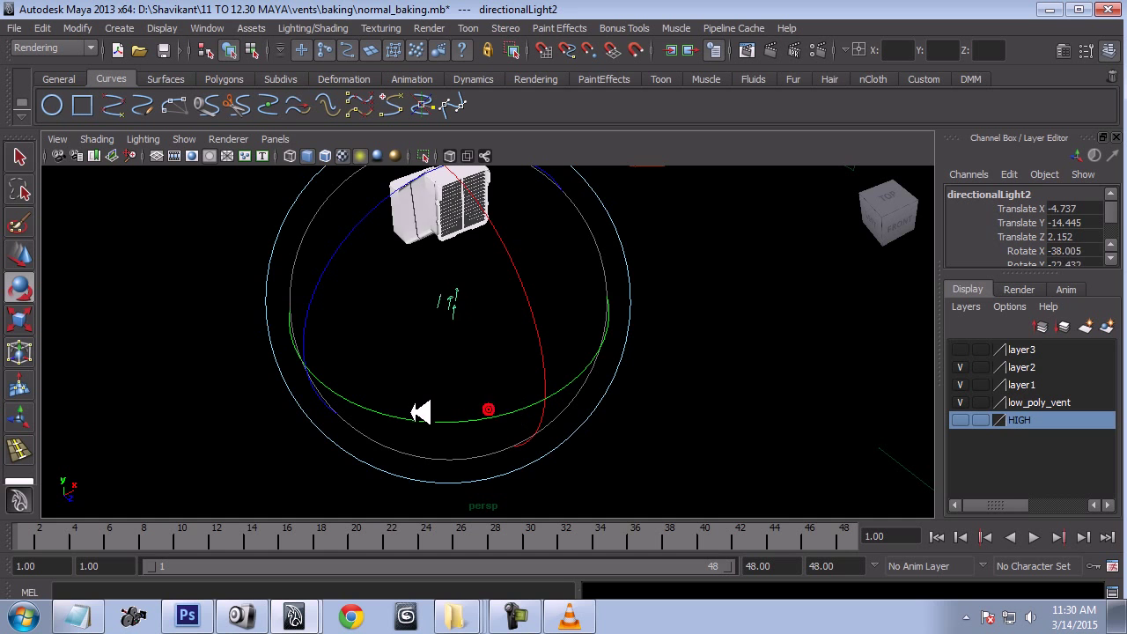
key("w")
mouse_move(411, 414)
left_mouse_down("alt")
mouse_move(546, 326)
mouse_move(520, 373)
mouse_move(511, 354)
mouse_move(571, 431)
mouse_move(447, 423)
left_mouse_up("alt")
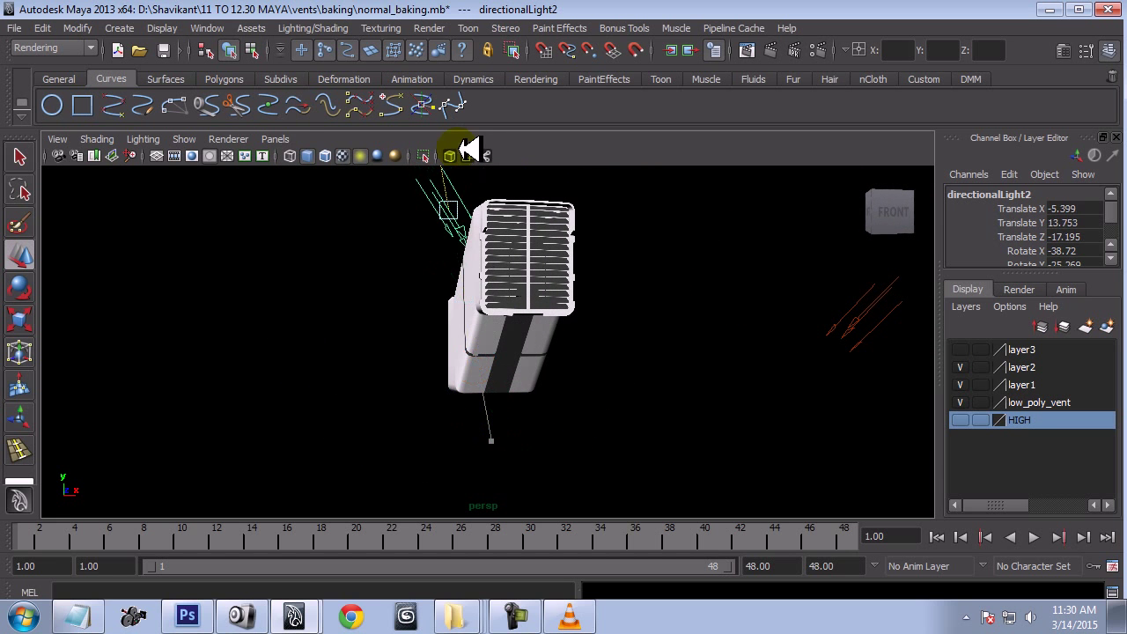
middle_click_drag(541, 302, 696, 382, "alt")
mouse_move(697, 382)
left_mouse_down("alt")
mouse_move(604, 408)
mouse_move(646, 371)
left_mouse_up("alt")
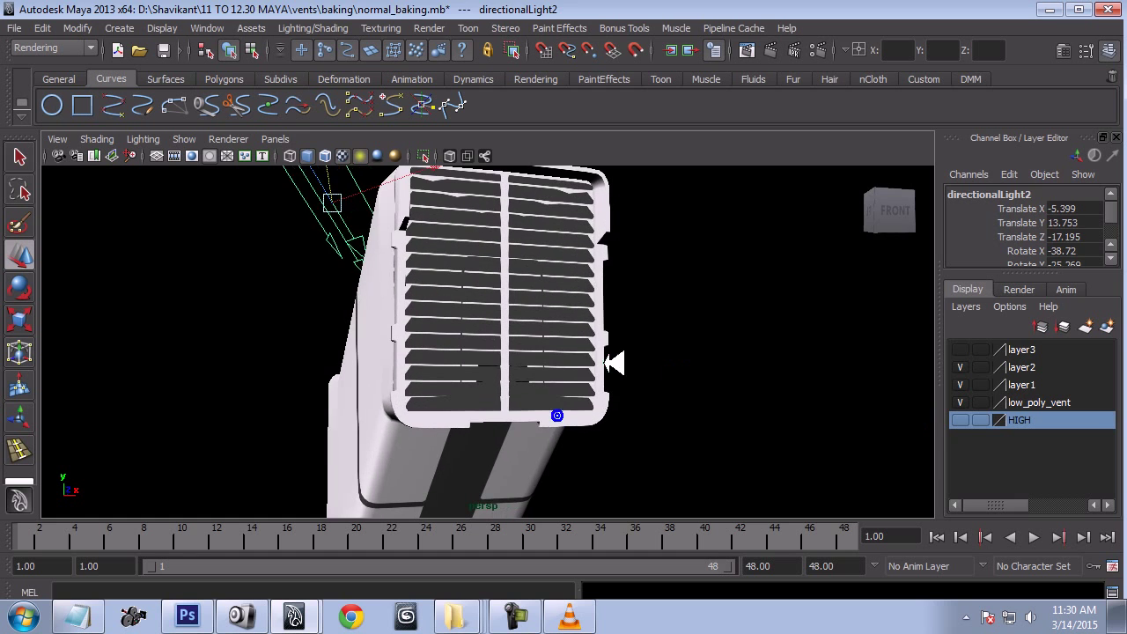
Step: Select the low_poly mesh and view diffuse_map.tga in ACDSee Quick View
left_click(544, 382)
left_click_drag(545, 383, 562, 459, "alt")
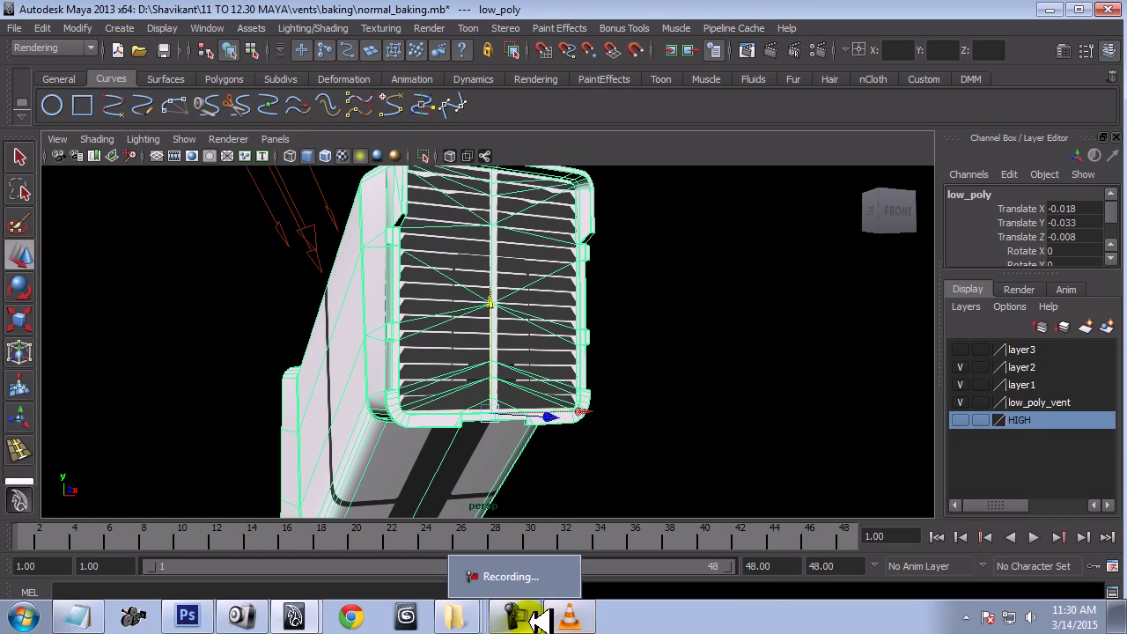
left_click(515, 616)
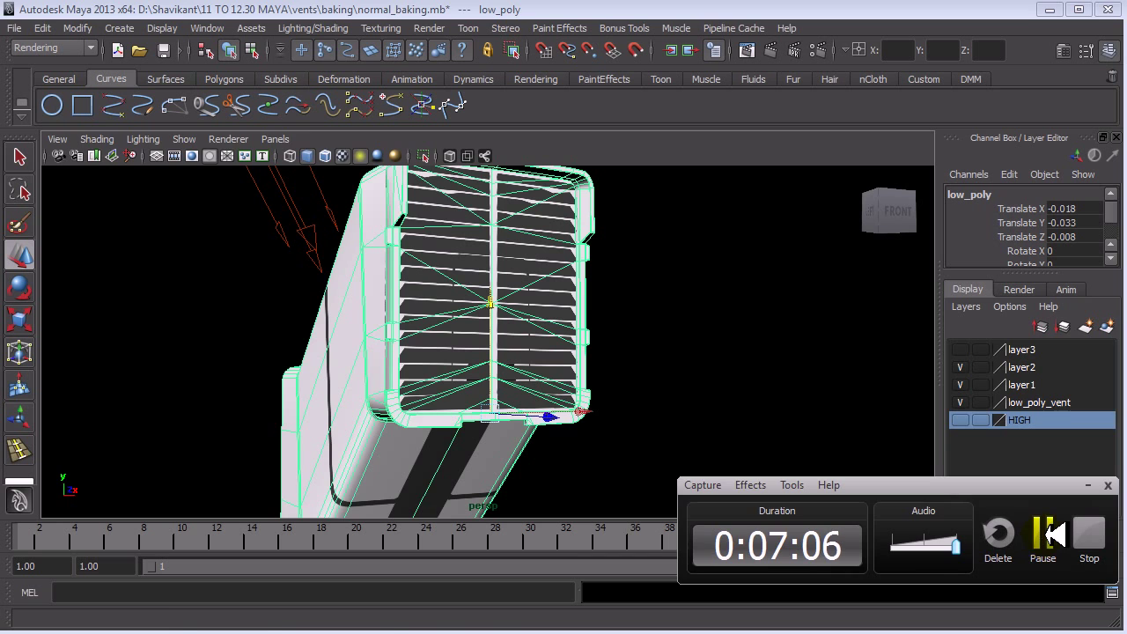
left_click(1052, 533)
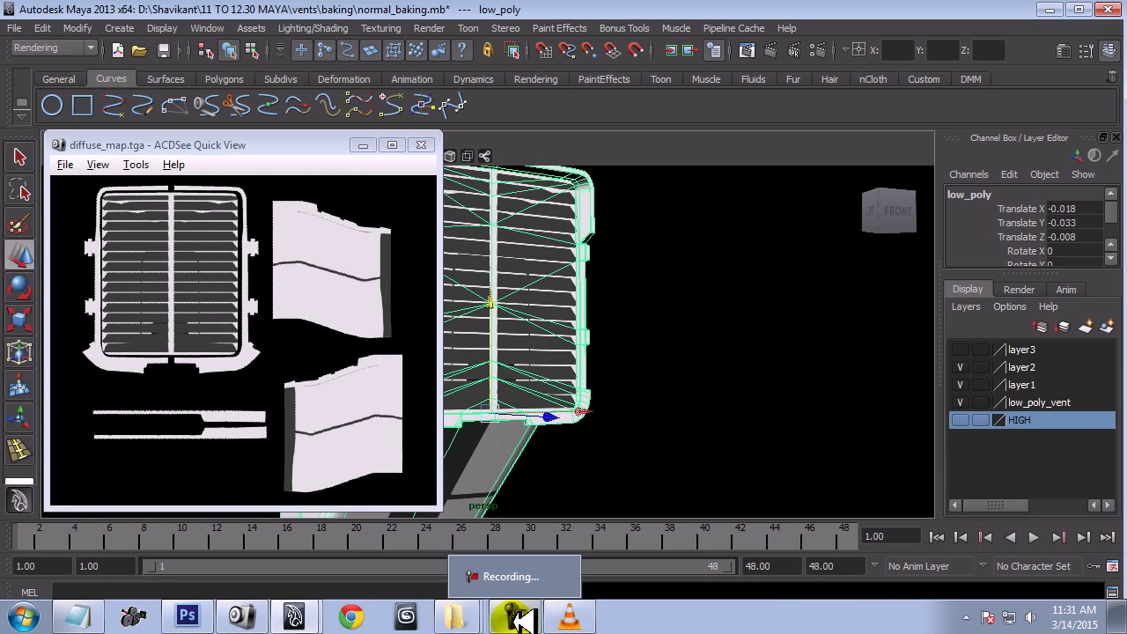